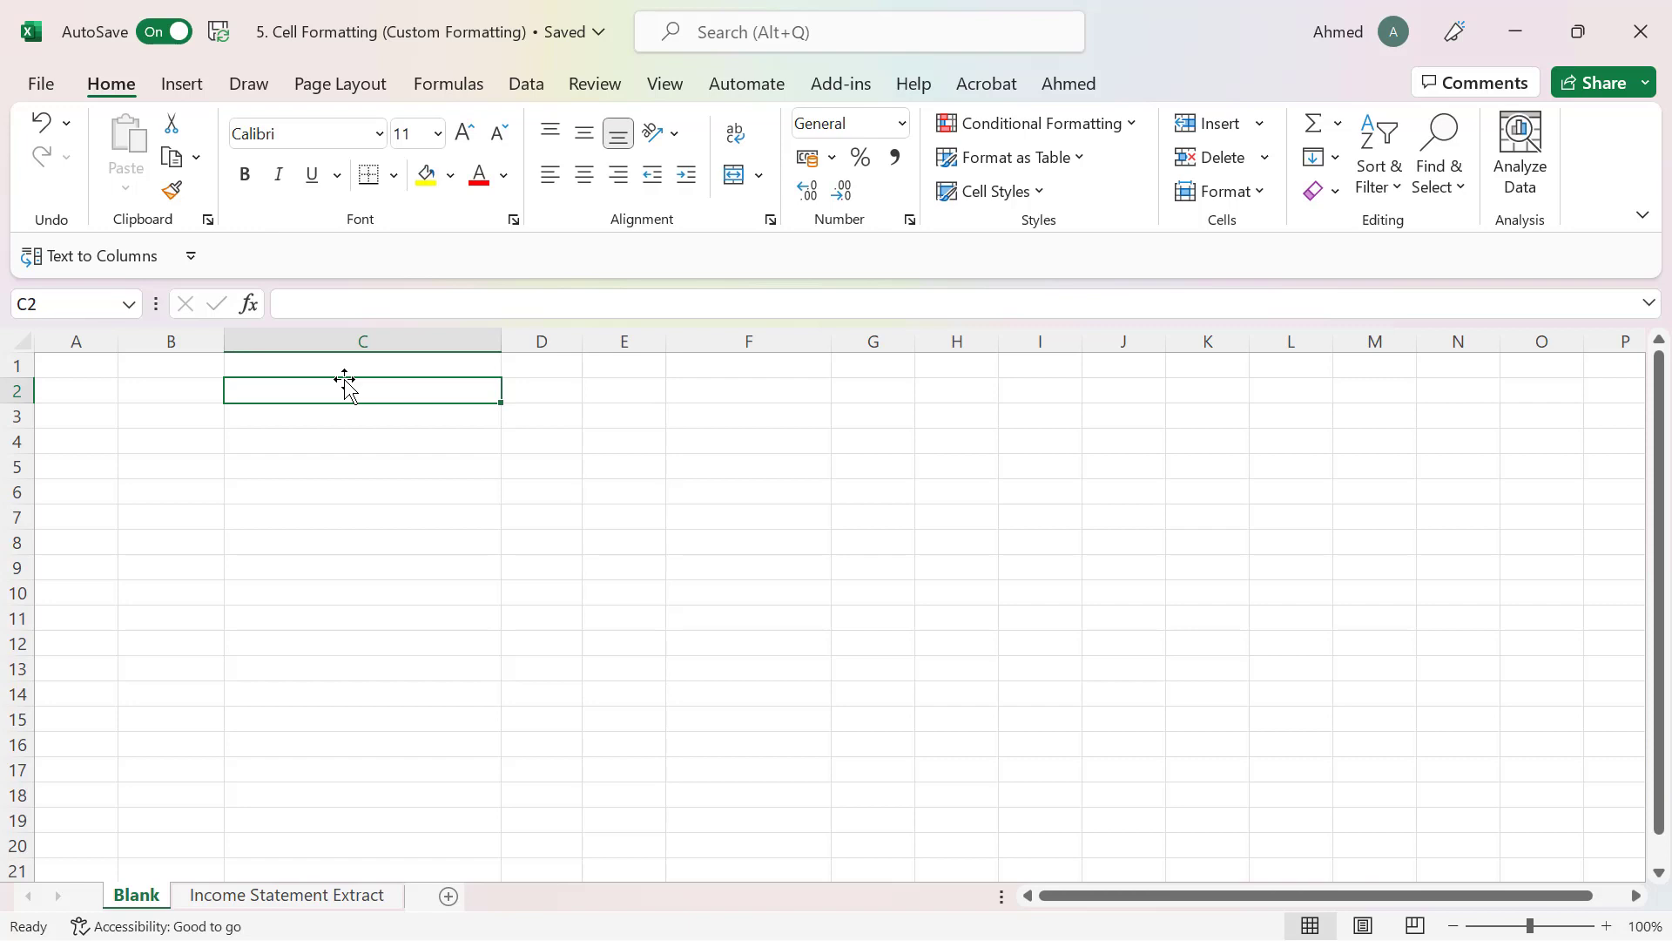
Enter the date code letters d, m and y in cells F2, F3 and F4
{"action": "left_click", "coordinate": [777, 396]}
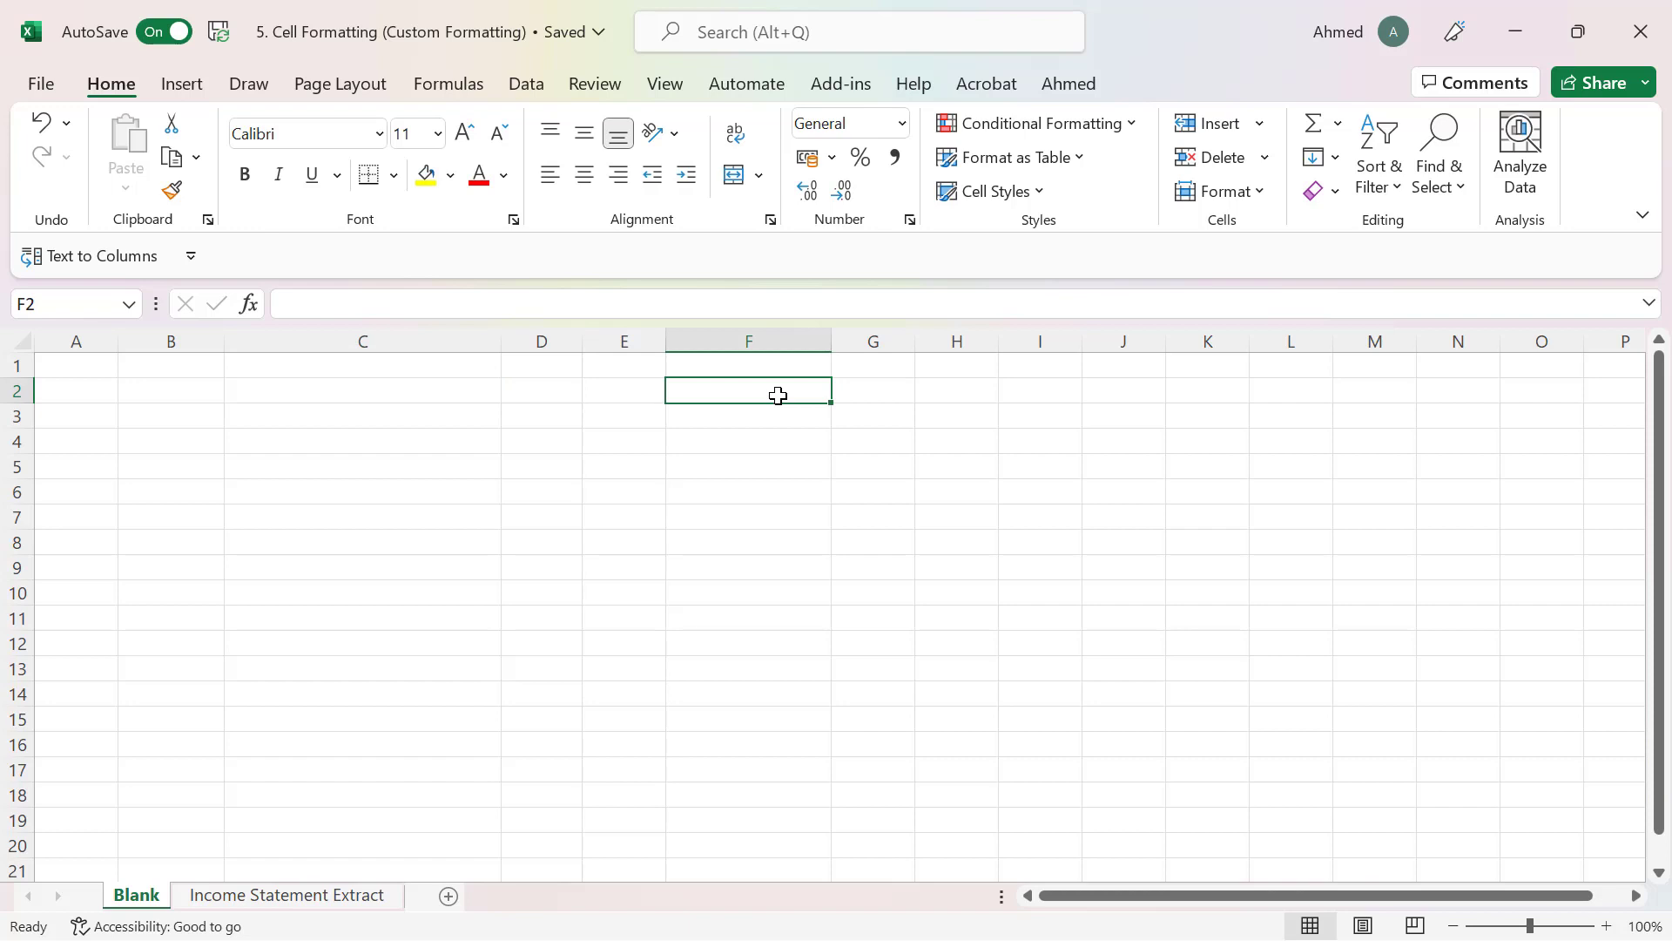
{"action": "type", "text": "d"}
{"action": "key", "text": "Return"}
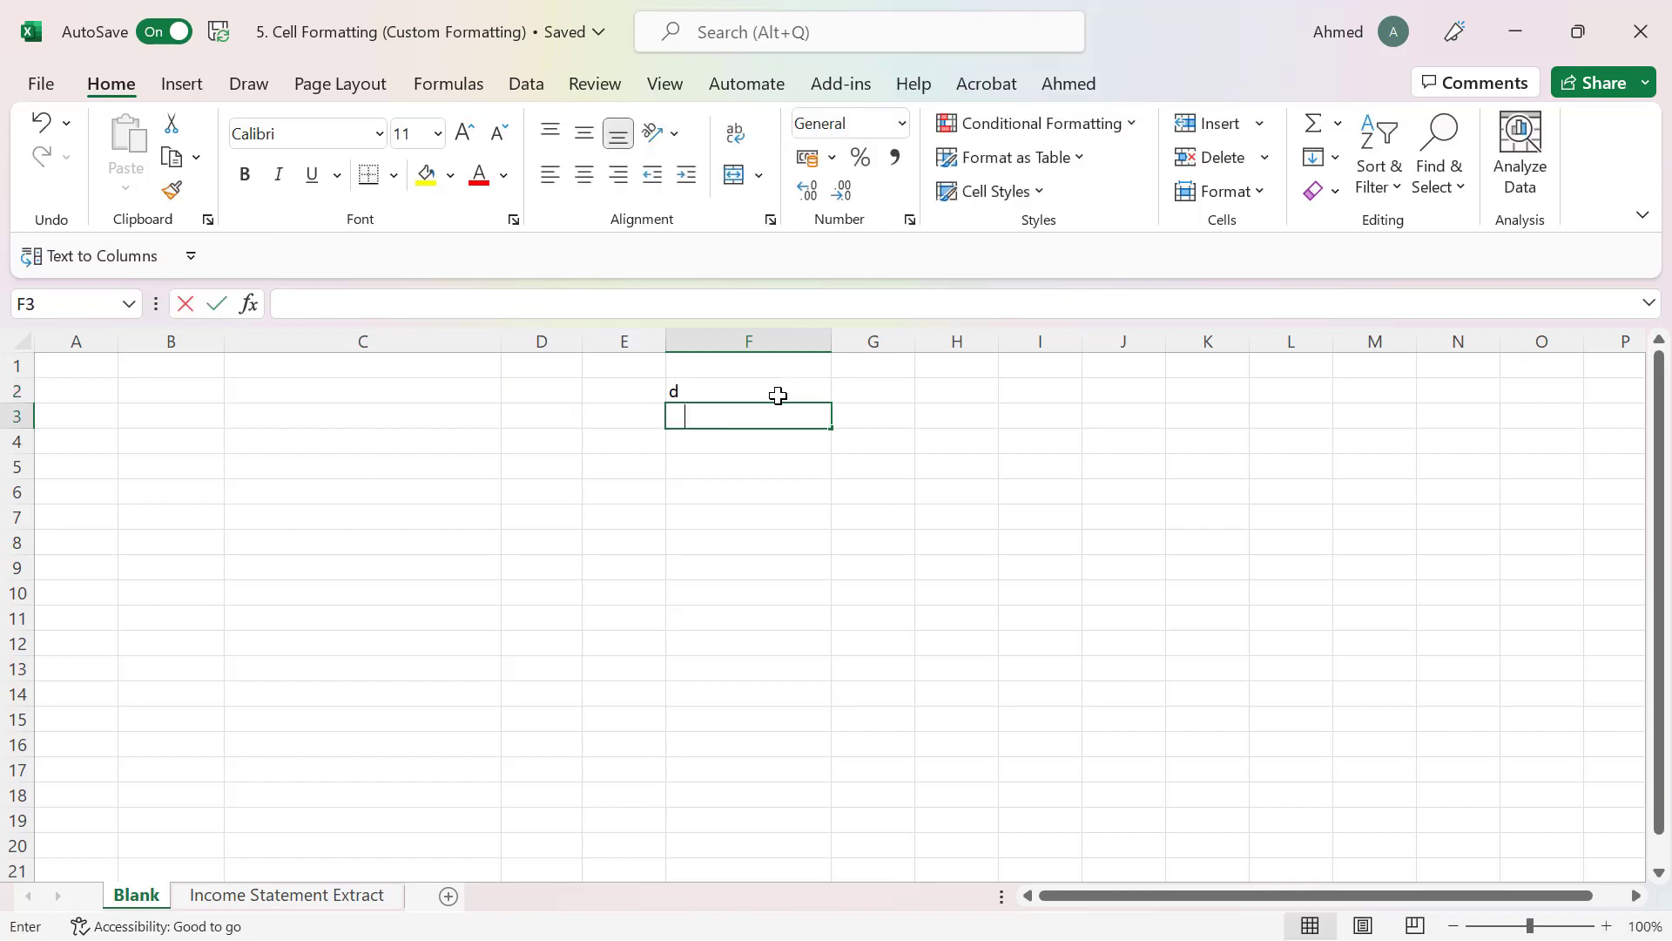
{"action": "type", "text": "m"}
{"action": "key", "text": "Return"}
{"action": "type", "text": "y"}
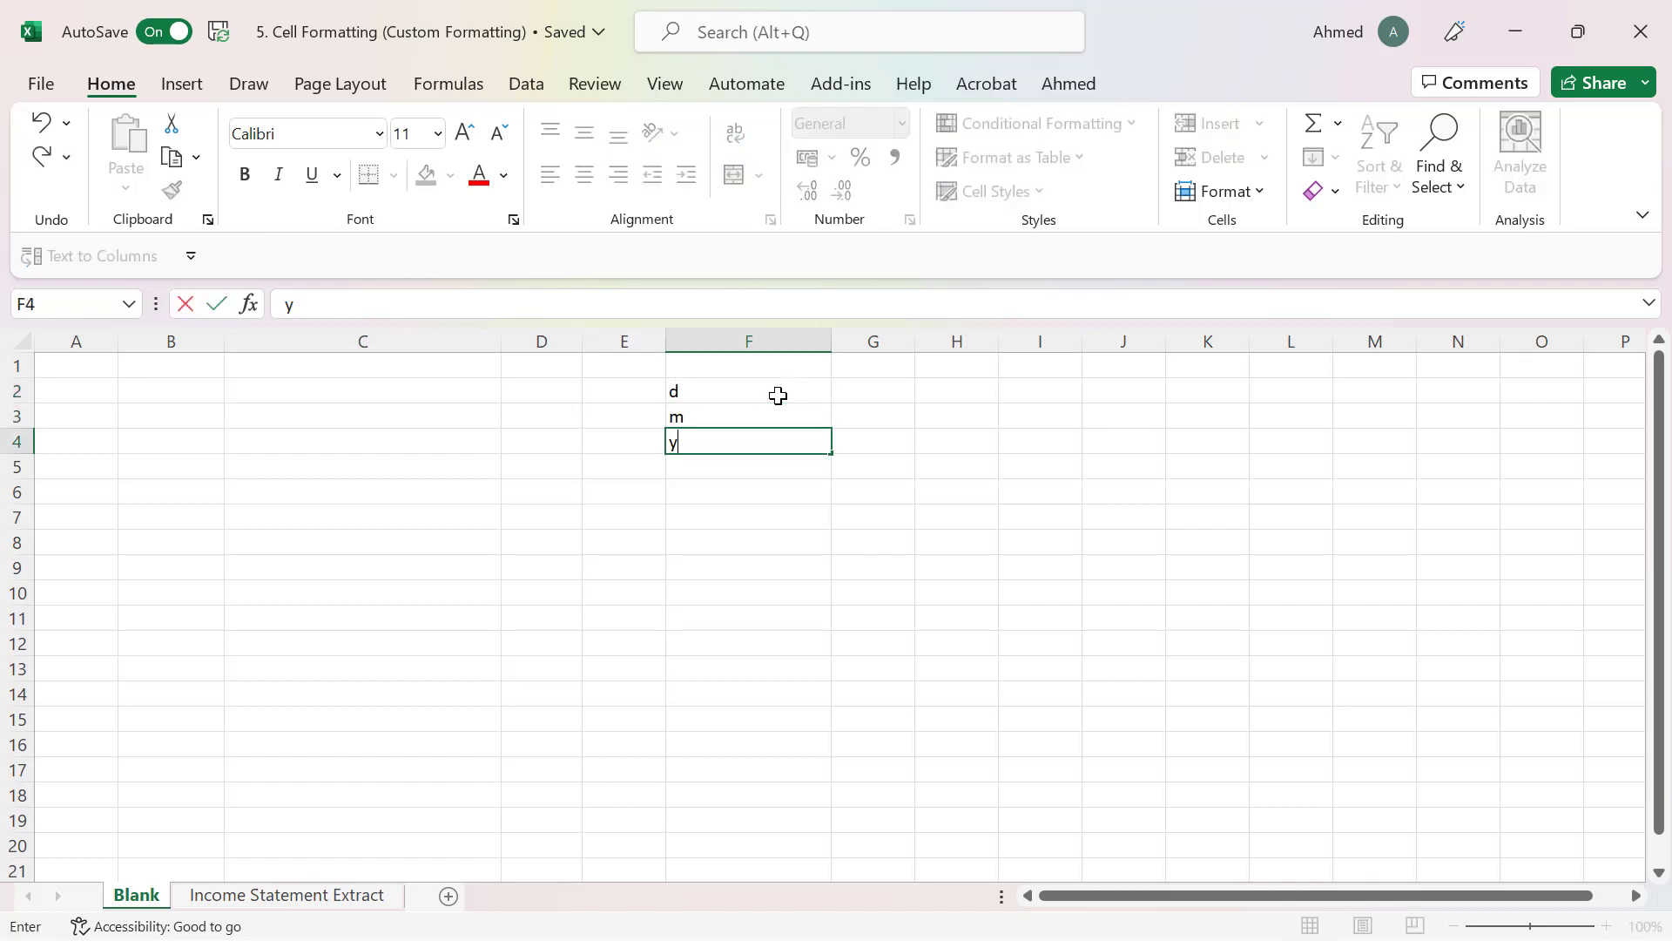
{"action": "key", "text": "Return"}
{"action": "key", "text": "Up"}
{"action": "key", "text": "Up"}
{"action": "key", "text": "Up"}
{"action": "key", "text": "Up"}
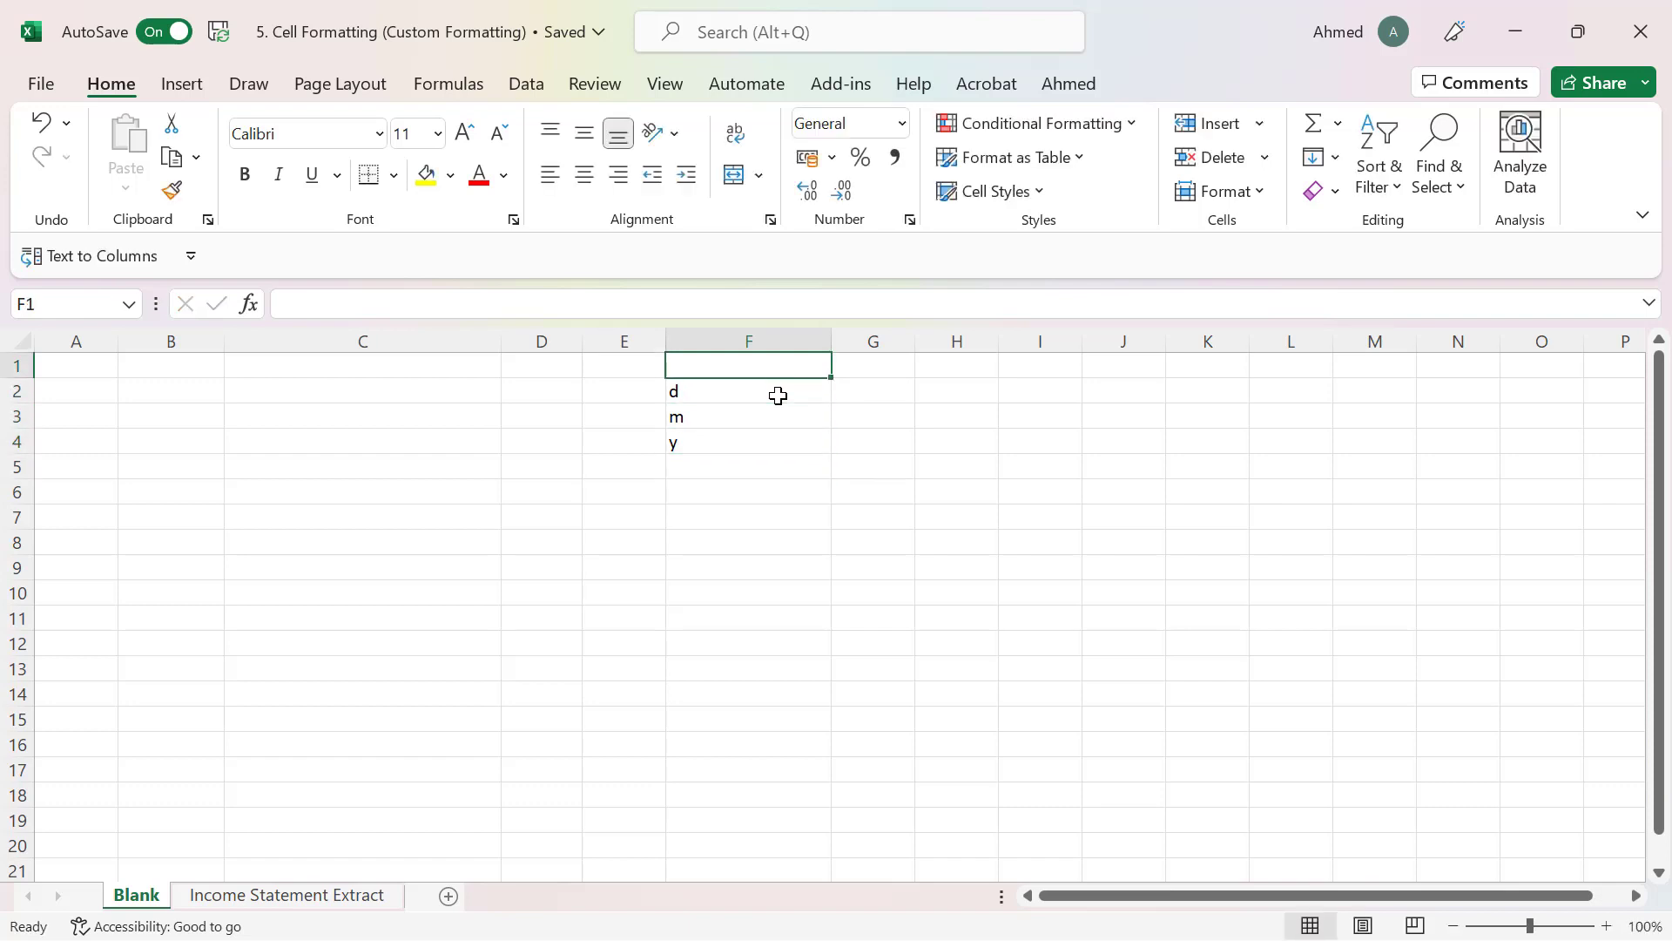
{"action": "key", "text": "Down"}
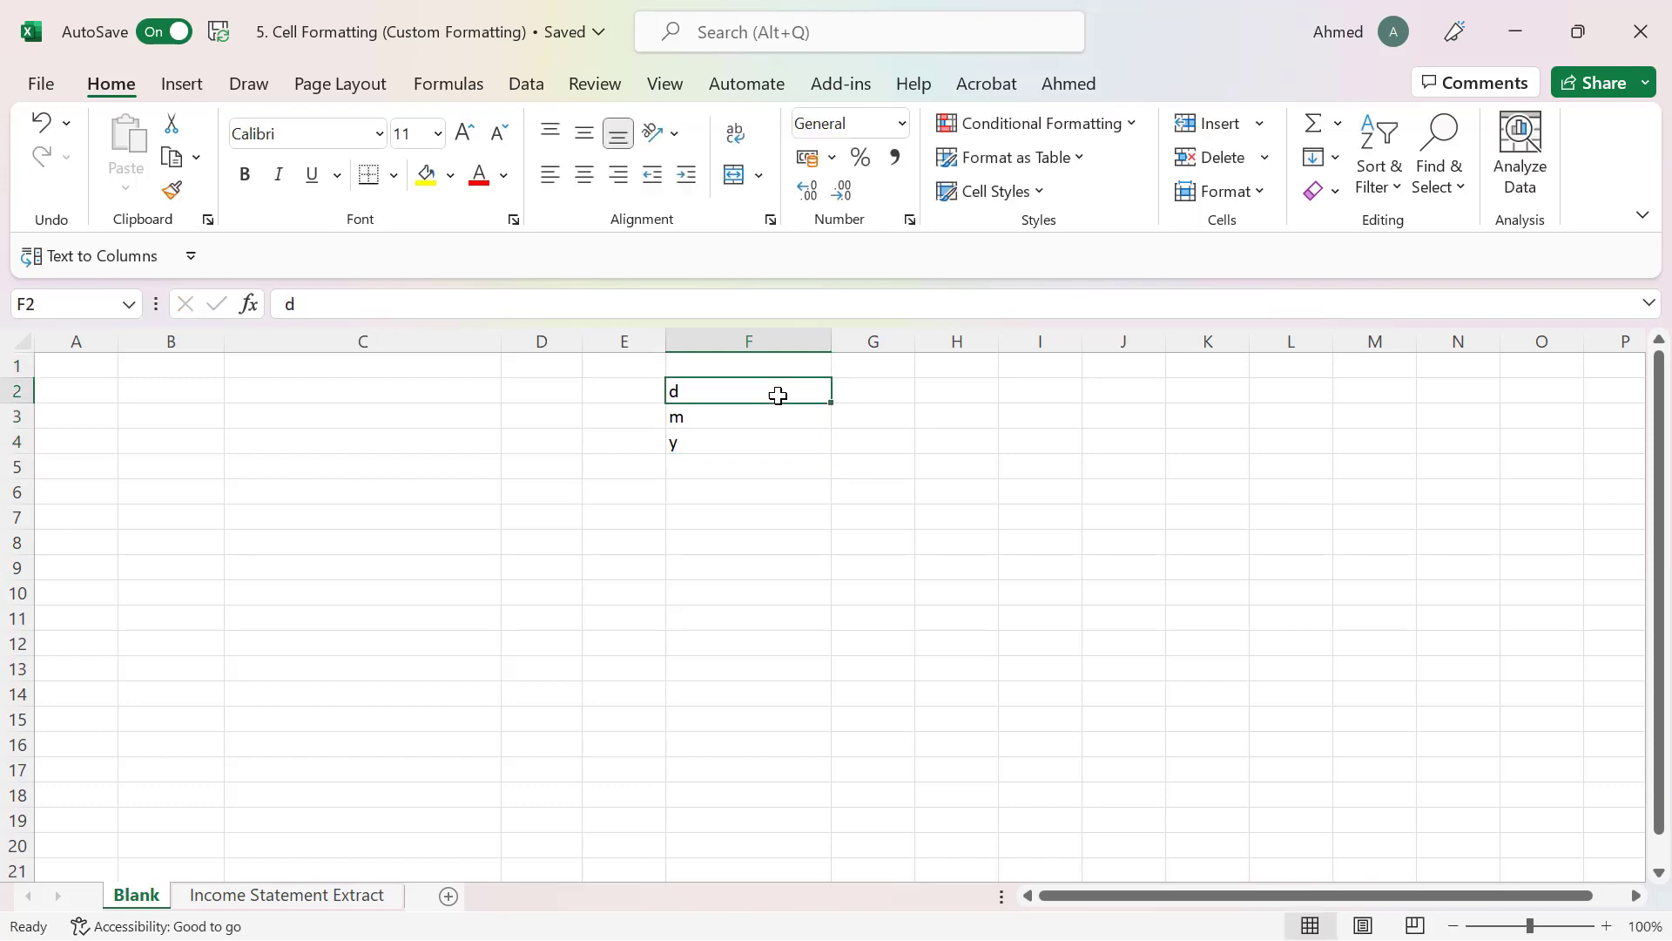
{"action": "key", "text": "Down"}
{"action": "key", "text": "Up"}
{"action": "key", "text": "Up"}
{"action": "key", "text": "Down"}
{"action": "key", "text": "Up"}
{"action": "key", "text": "Down"}
{"action": "key", "text": "Down"}
{"action": "key", "text": "Down"}
{"action": "key", "text": "Up"}
{"action": "key", "text": "Up"}
{"action": "key", "text": "Up"}
Enter the date 1/1/2022 in cell C2 and keep that cell selected
{"action": "key", "text": "Left"}
{"action": "key", "text": "Left"}
{"action": "key", "text": "Left"}
{"action": "key", "text": "Left"}
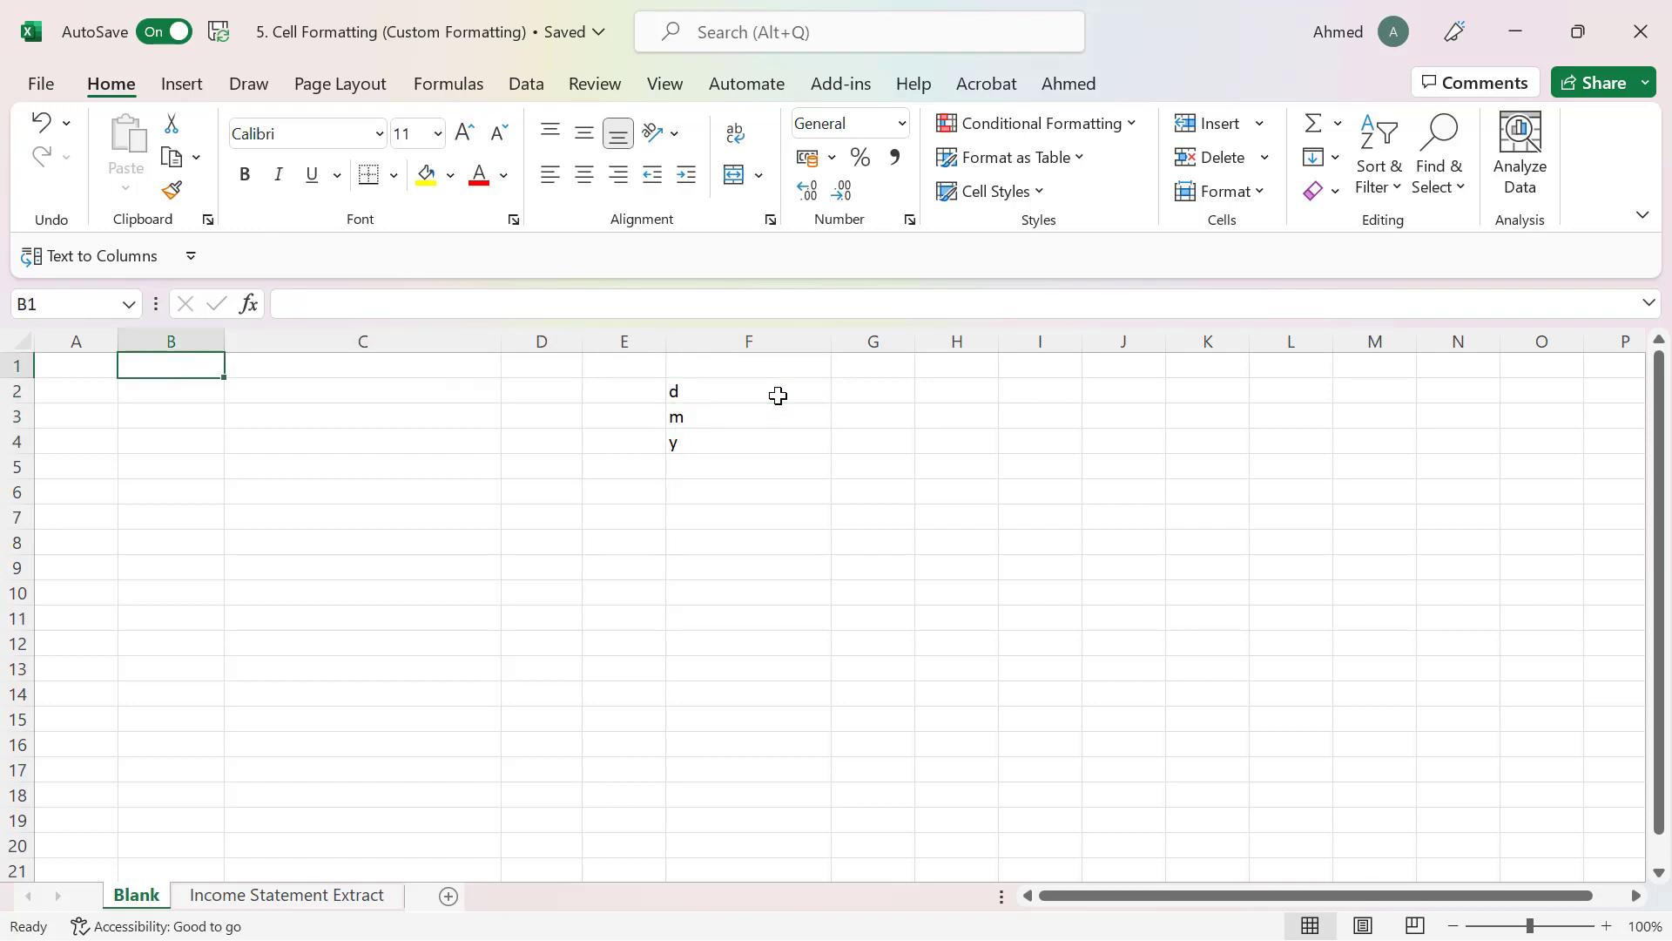
{"action": "key", "text": "Down"}
{"action": "key", "text": "Right"}
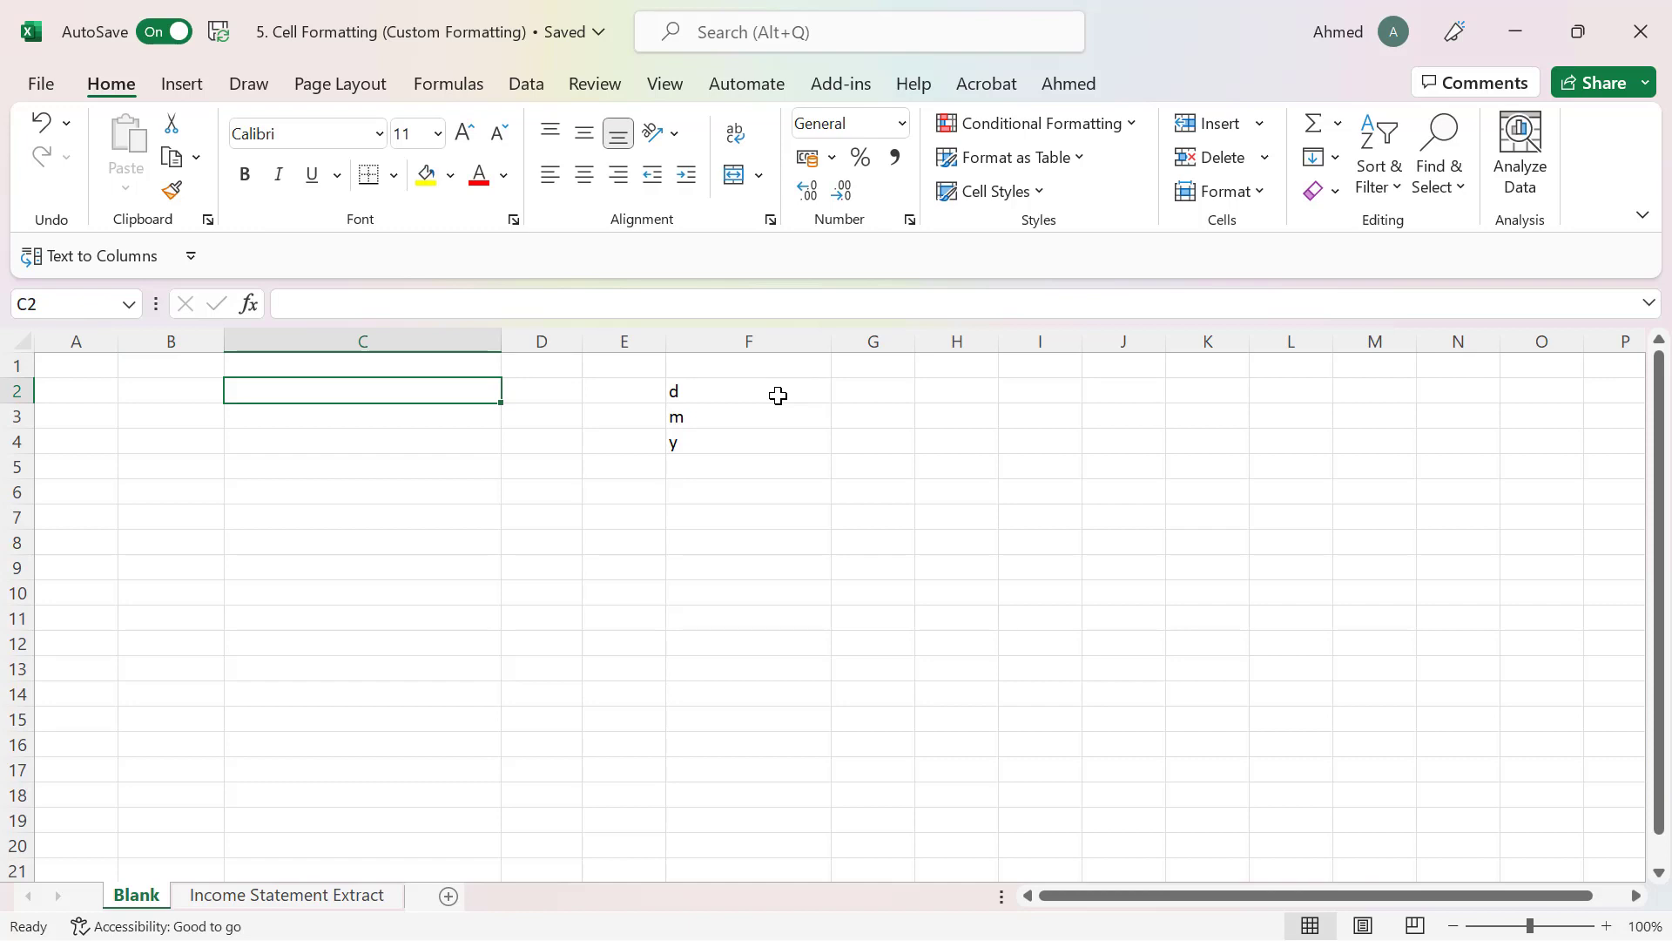
{"action": "type", "text": "1"}
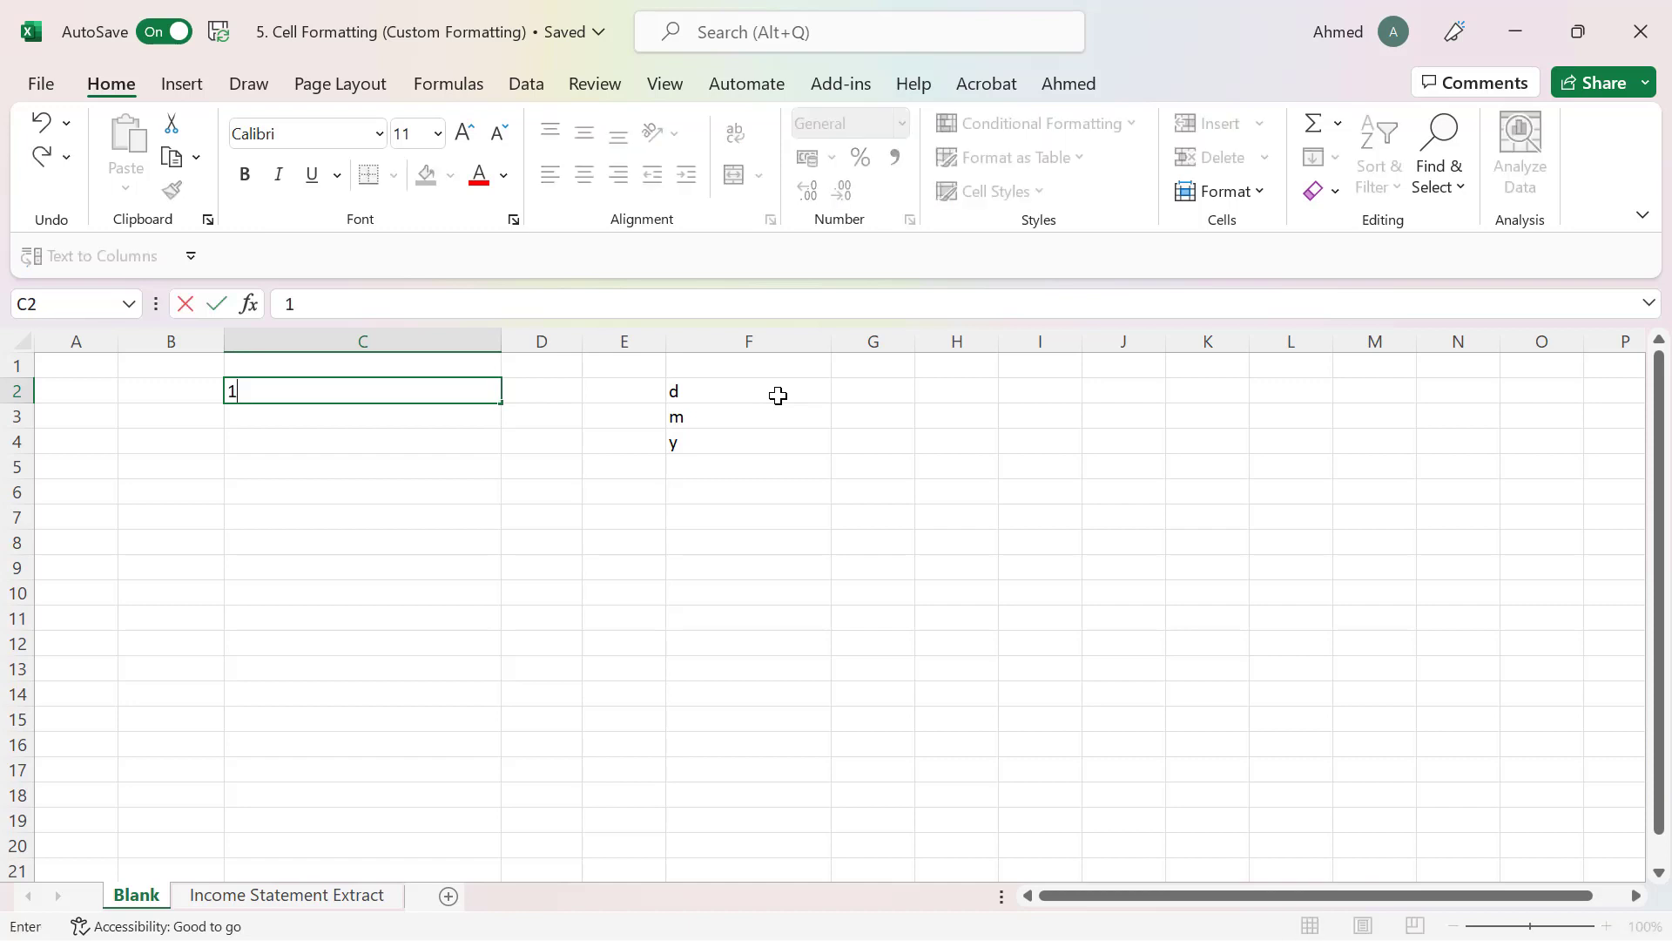
{"action": "type", "text": "/1/2022"}
{"action": "key", "text": "Return"}
{"action": "key", "text": "Up"}
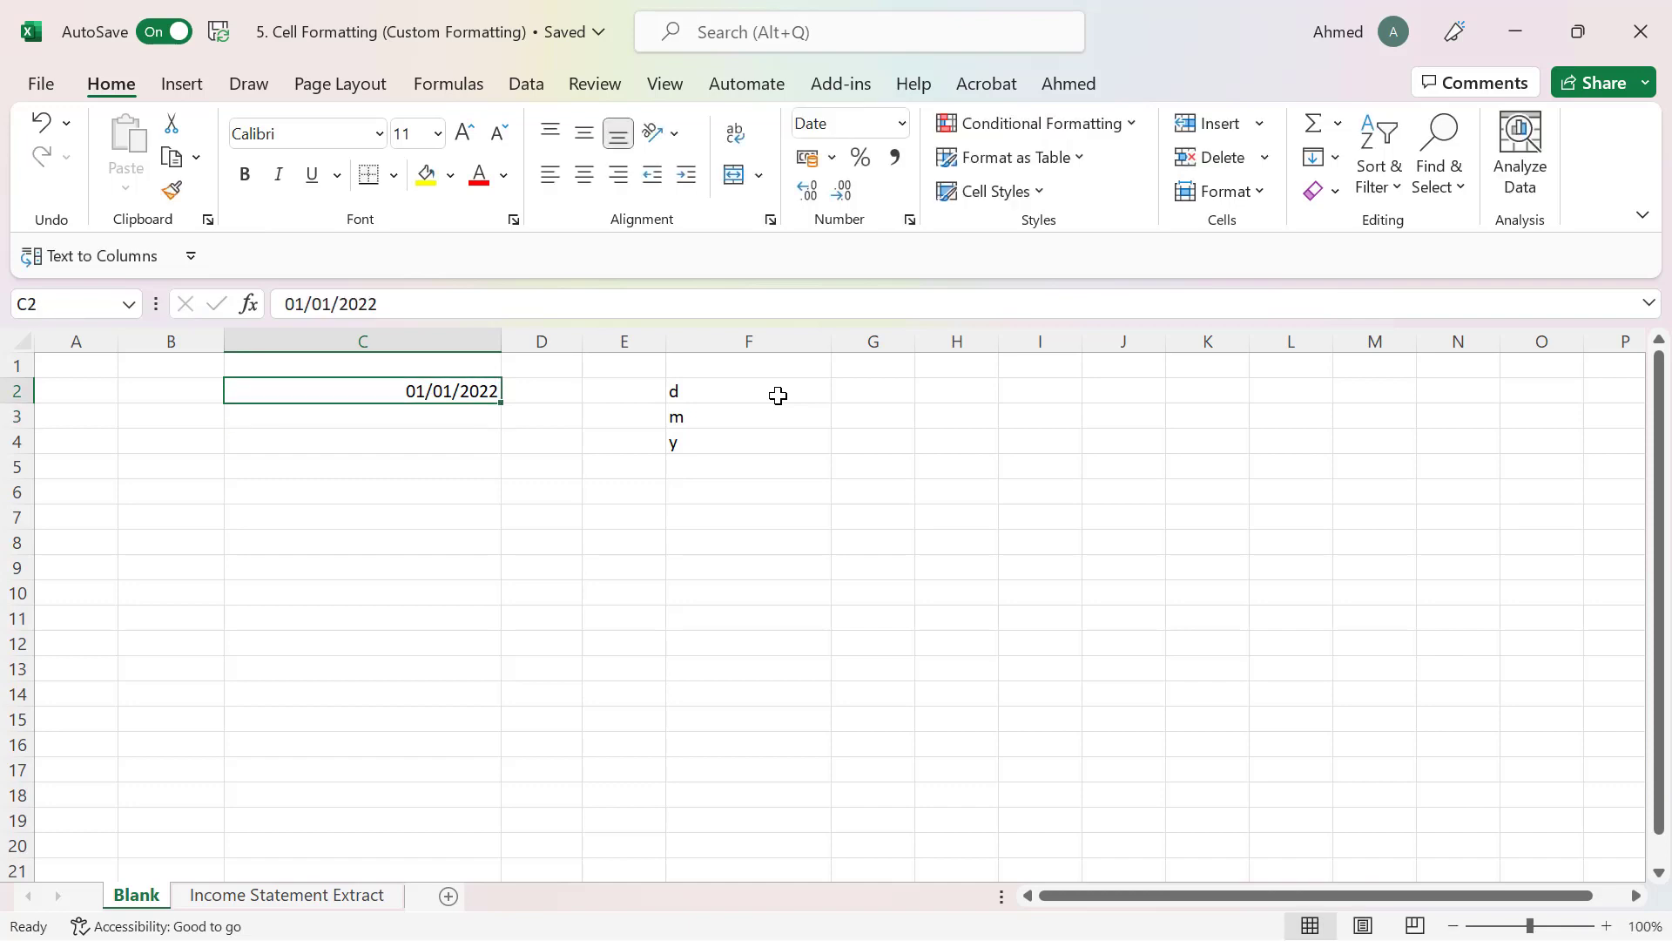
Open the custom number format settings for cell C2 and clear the existing format code
{"action": "key", "text": "ctrl+1"}
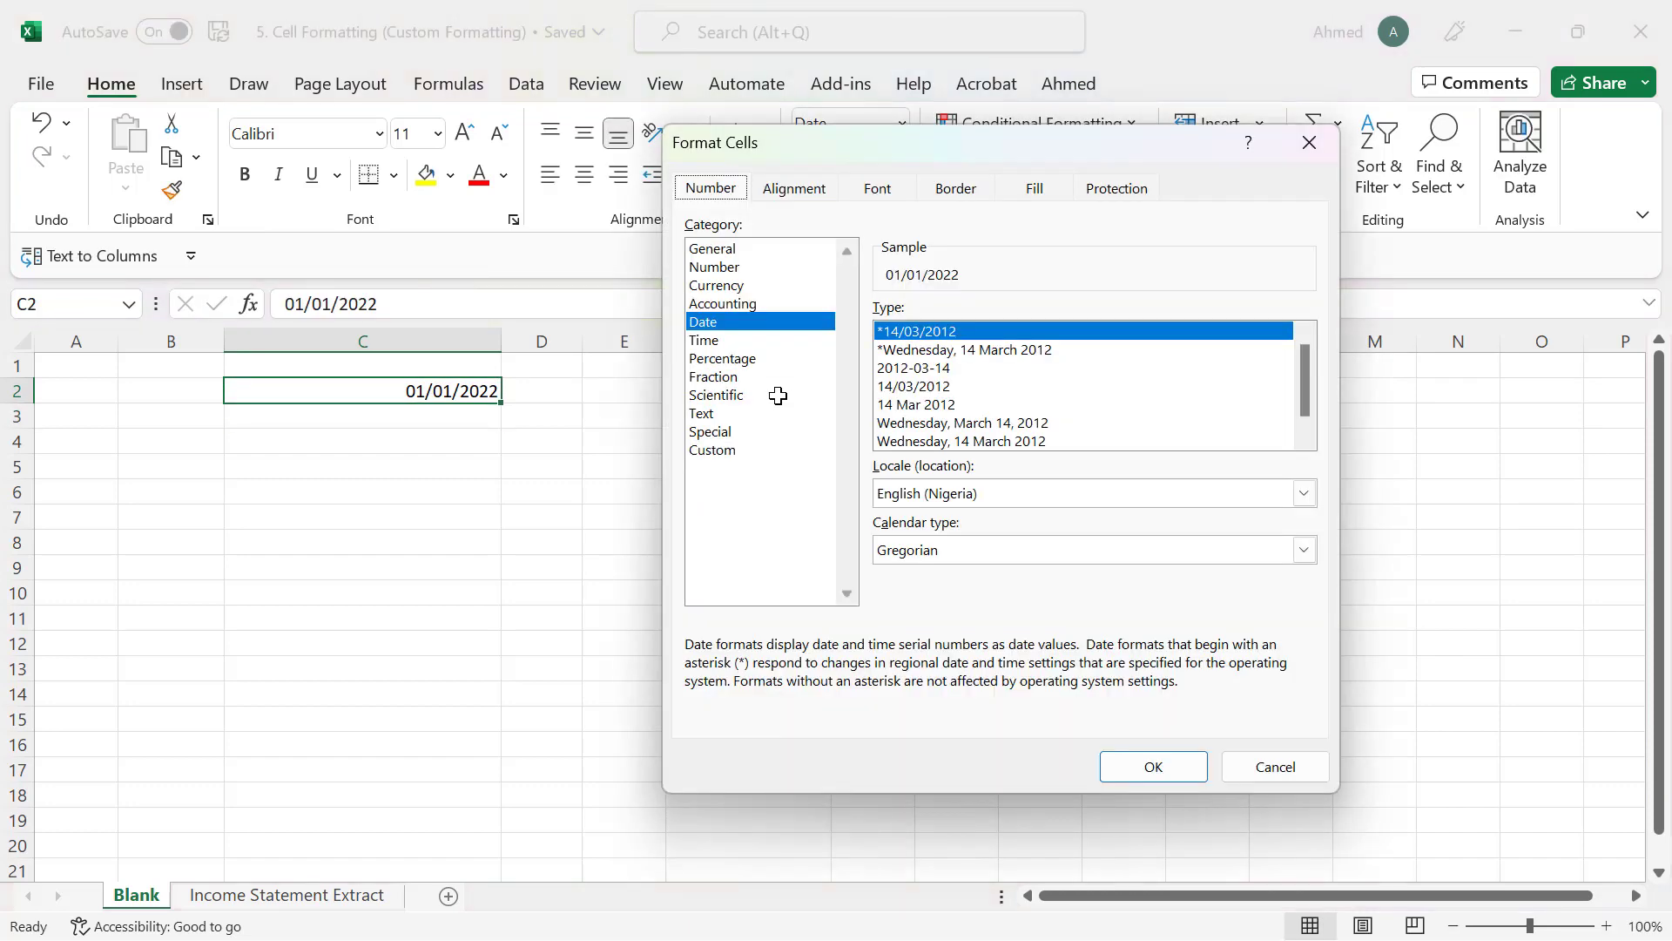
{"action": "left_click_drag", "start_coordinate": [850, 141], "coordinate": [841, 124]}
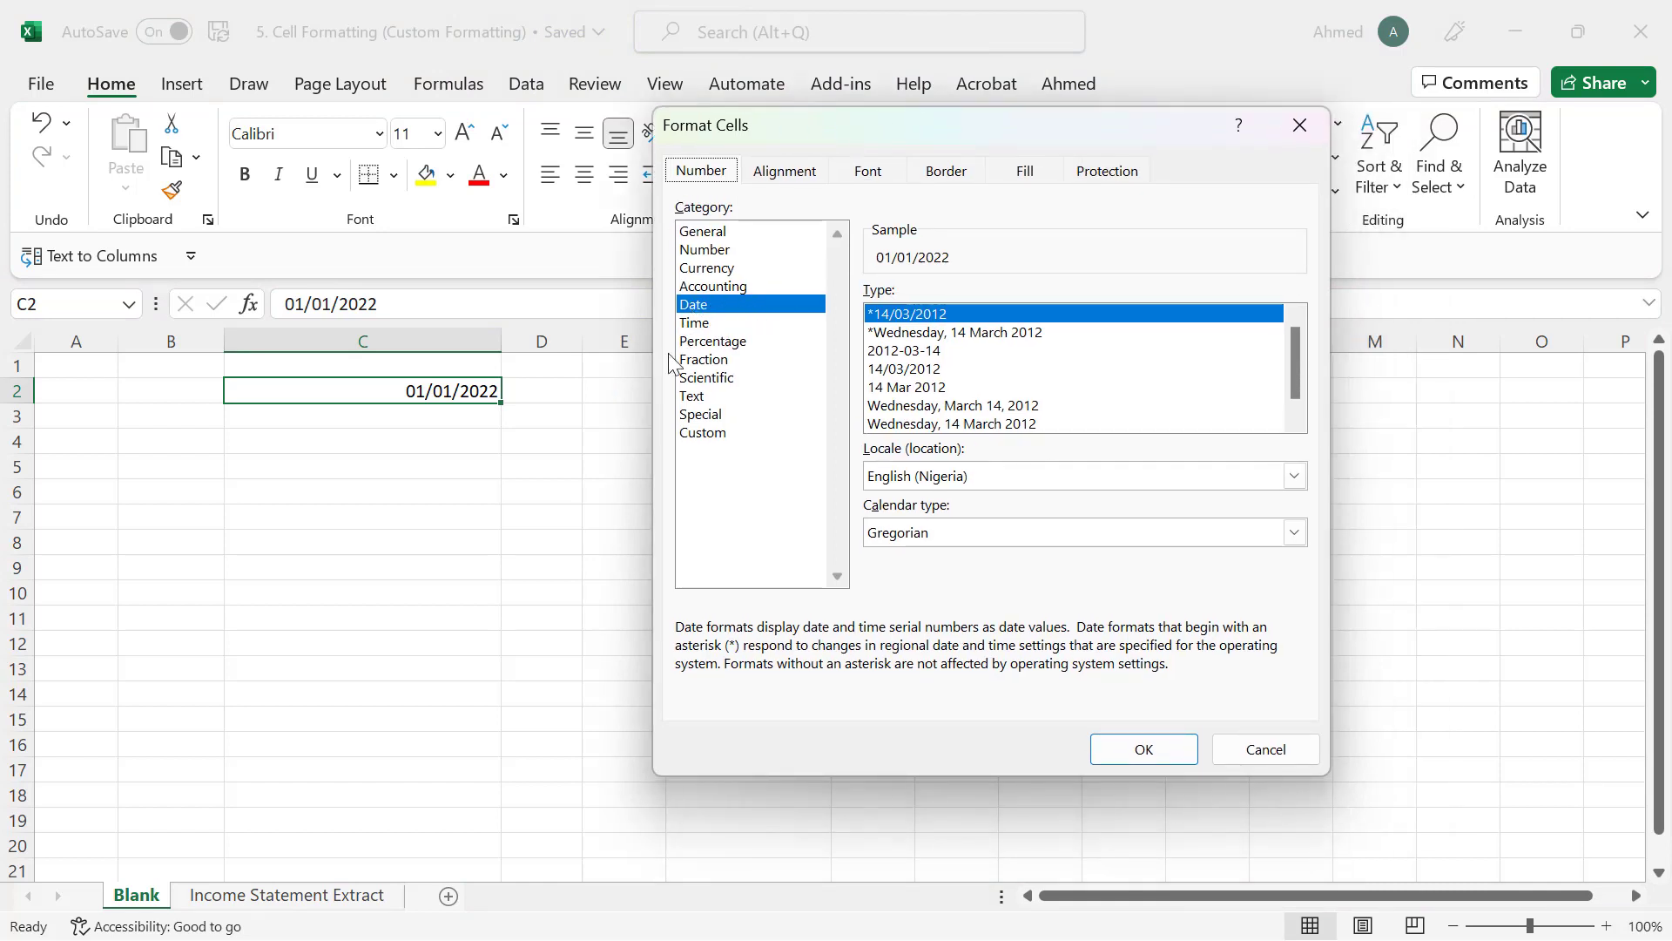
{"action": "left_click", "coordinate": [716, 436]}
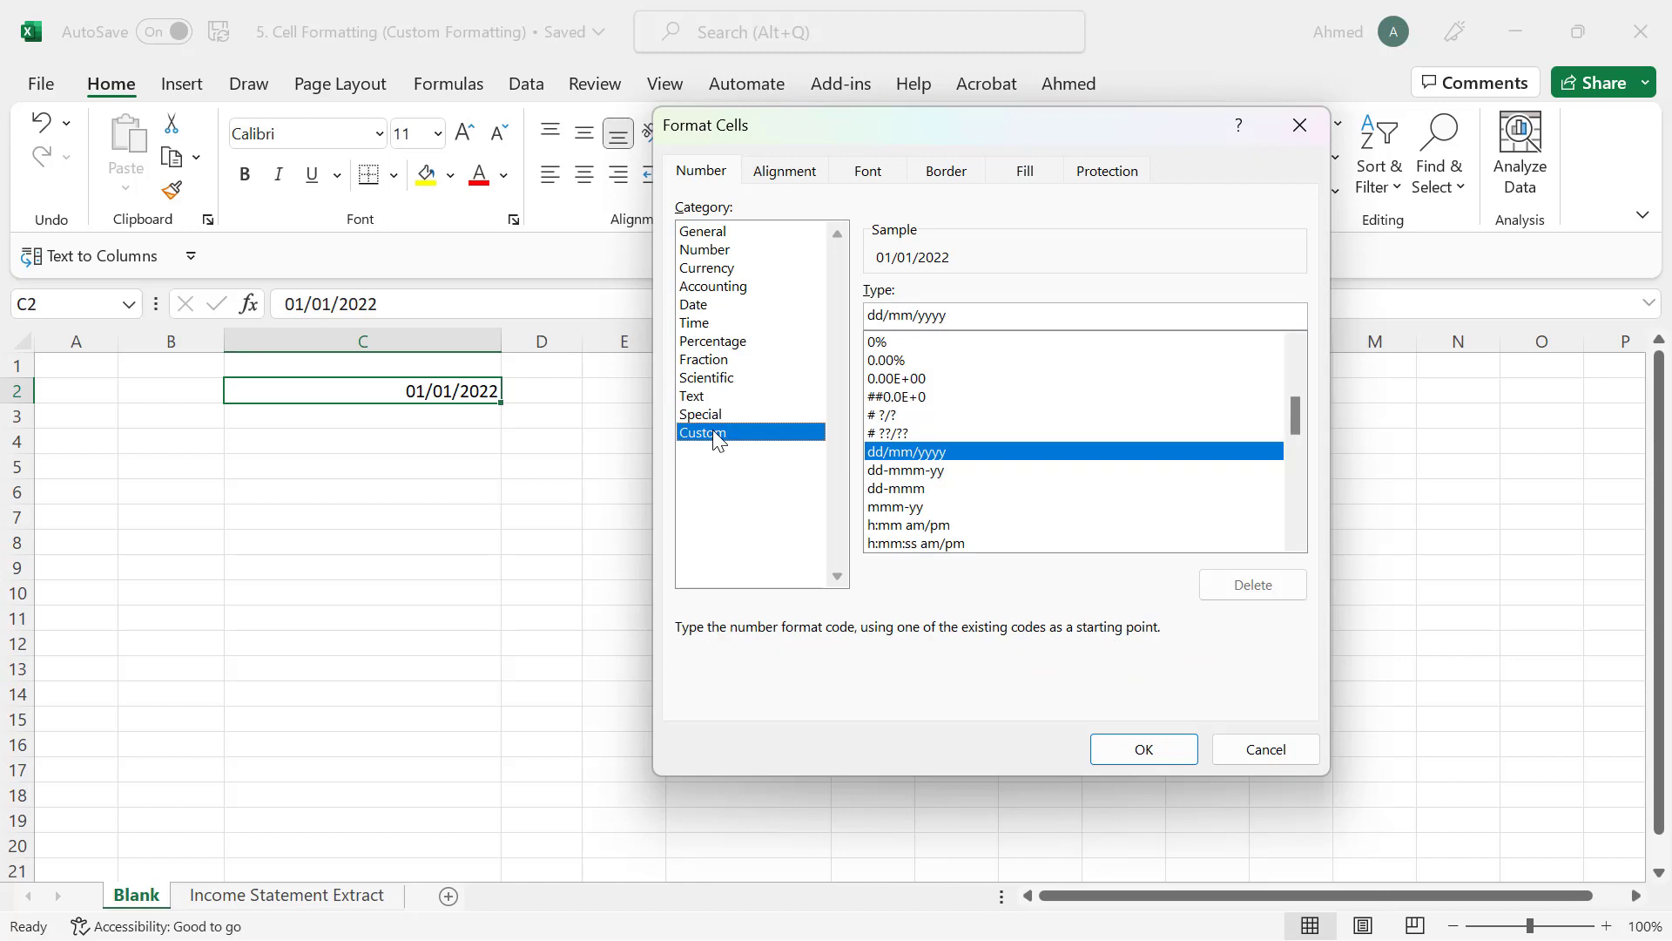
{"action": "left_click", "coordinate": [961, 312]}
{"action": "left_click_drag", "start_coordinate": [939, 314], "coordinate": [872, 313]}
{"action": "key", "text": "BackSpace"}
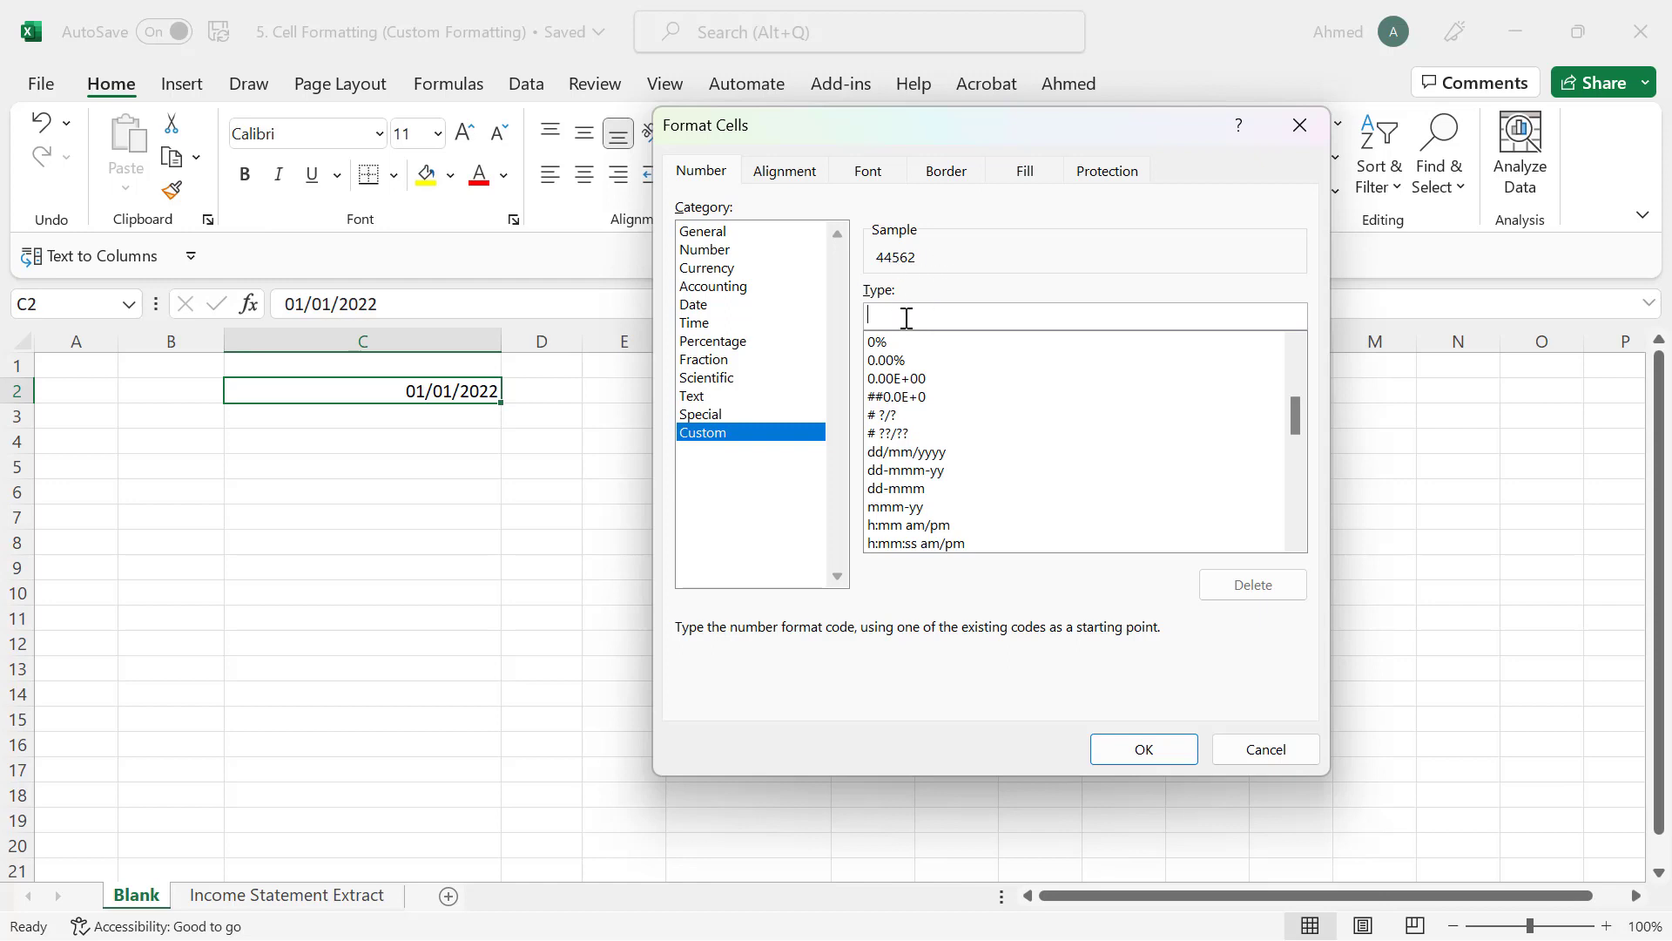
Try the day codes d, dd, ddd and dddd as C2's custom format and clear the code again
{"action": "type", "text": "d"}
{"action": "type", "text": "d"}
{"action": "type", "text": "d"}
{"action": "type", "text": "d"}
{"action": "key", "text": "BackSpace"}
{"action": "key", "text": "BackSpace"}
{"action": "key", "text": "BackSpace"}
{"action": "key", "text": "BackSpace"}
Apply the custom date format "dd, dddd mmmm yyyy" to cell C2
{"action": "type", "text": "dd"}
{"action": "type", "text": ",dddd"}
{"action": "left_click", "coordinate": [889, 313]}
{"action": "type", "text": "dddd mm"}
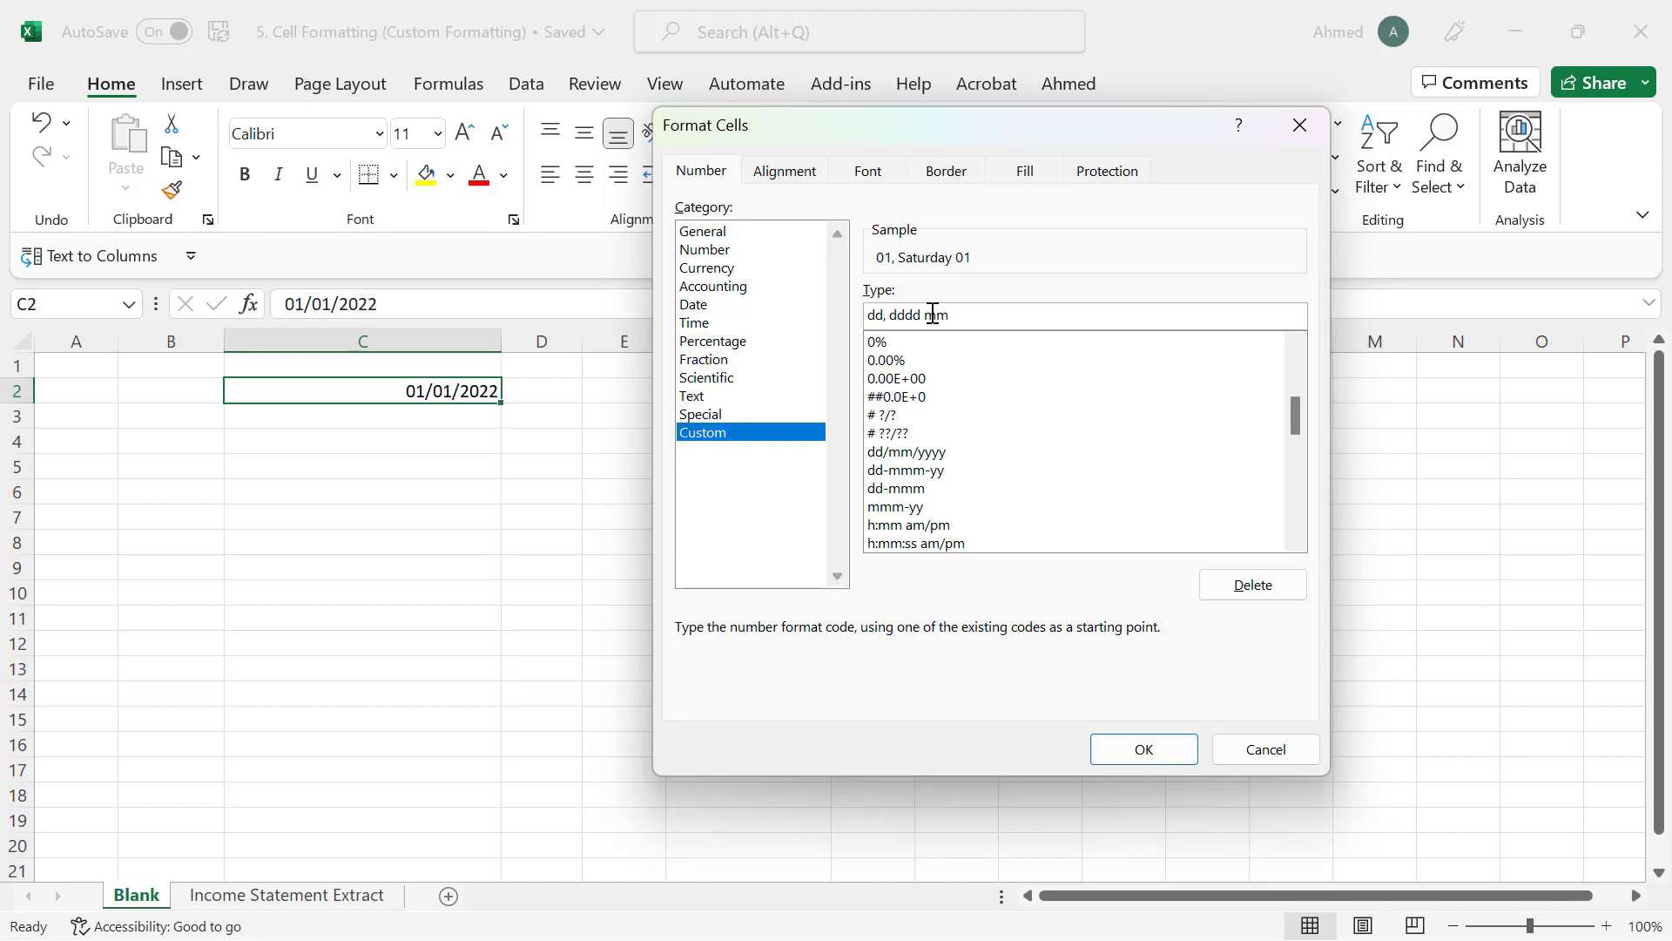
{"action": "type", "text": "mm"}
{"action": "type", "text": "yyyy"}
{"action": "left_click", "coordinate": [1145, 751]}
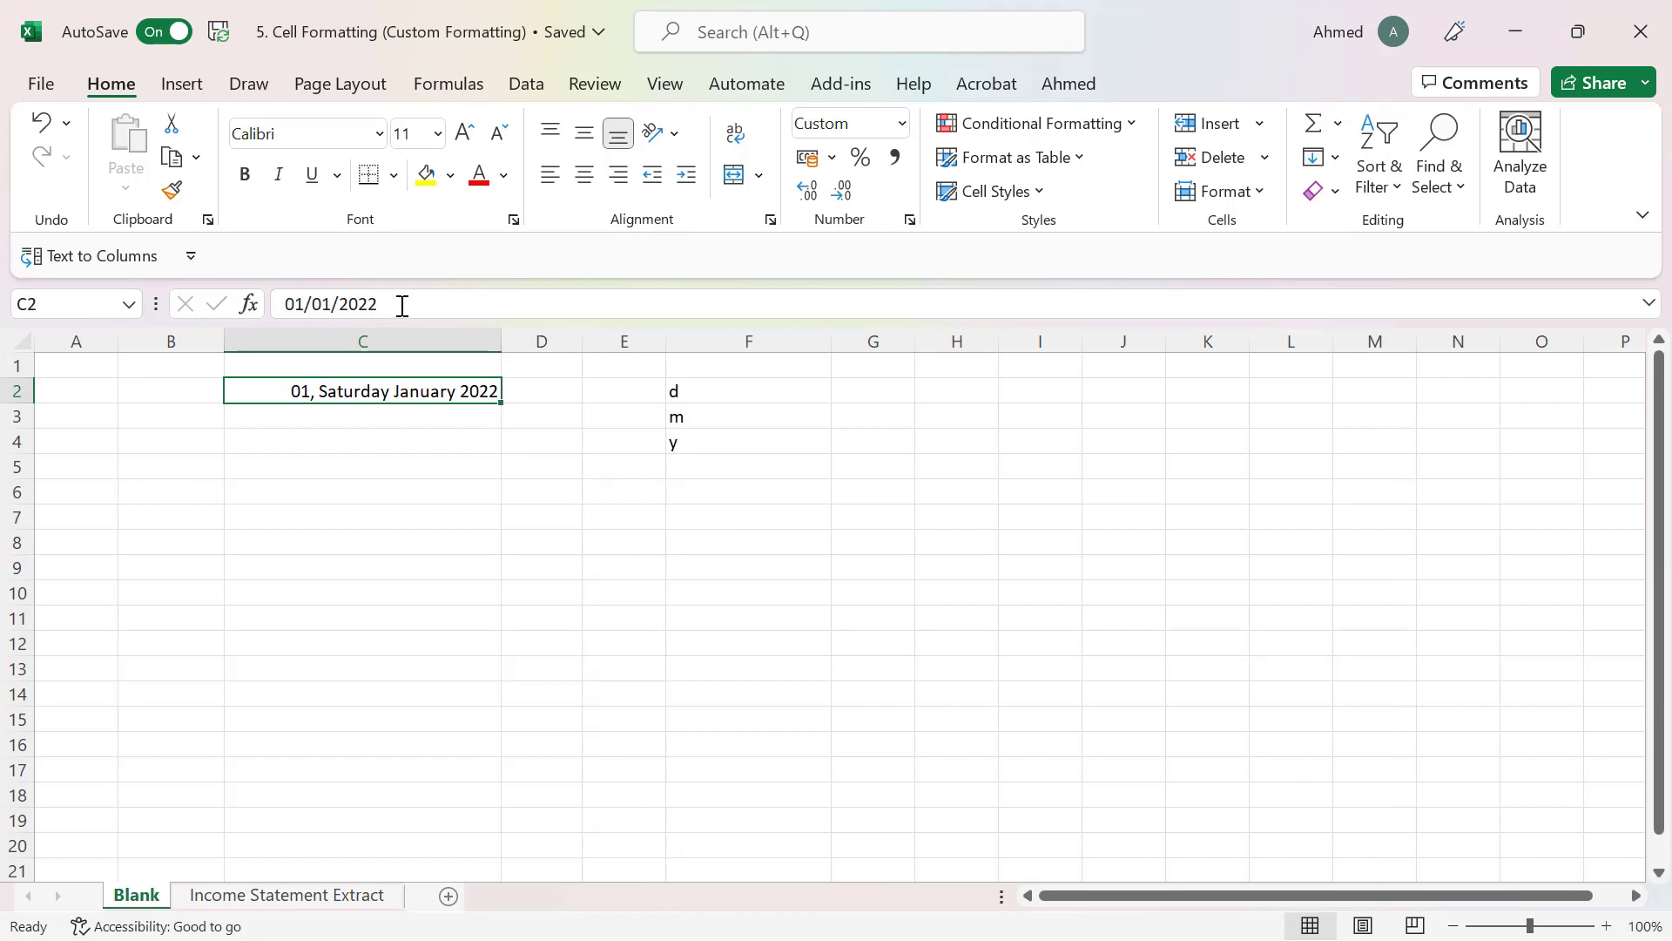
{"action": "left_click_drag", "start_coordinate": [399, 303], "coordinate": [286, 301]}
{"action": "left_click", "coordinate": [388, 436]}
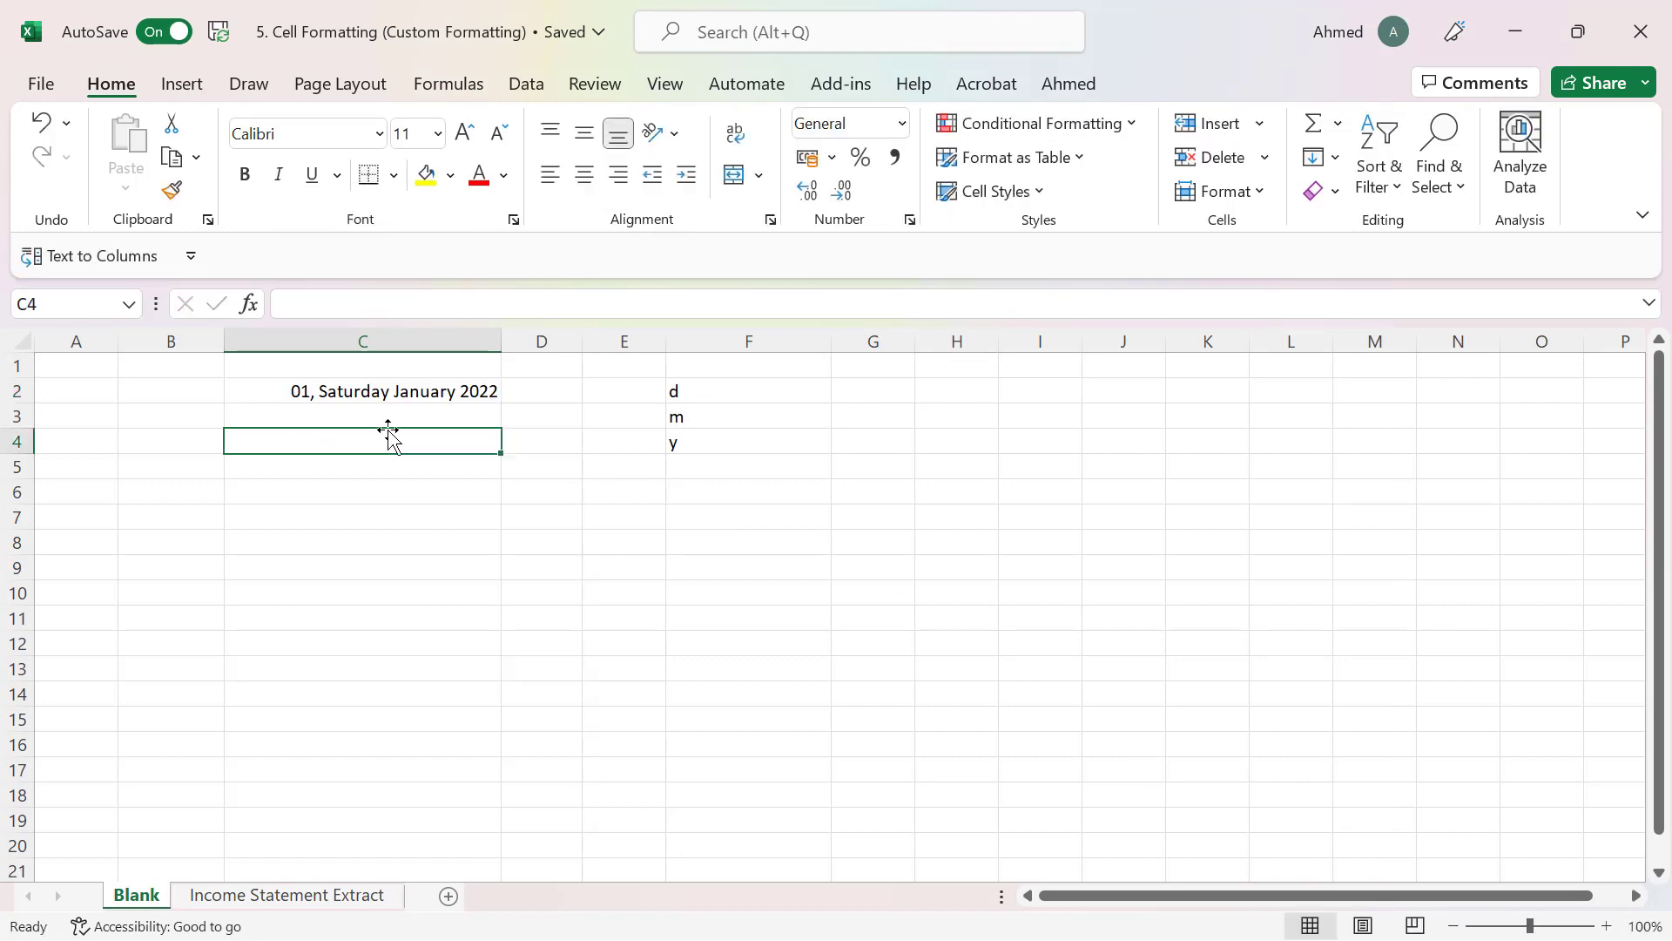
Replace the custom format of the date in C2 with "mmmm dd, dddd yyyy"
{"action": "left_click", "coordinate": [449, 389]}
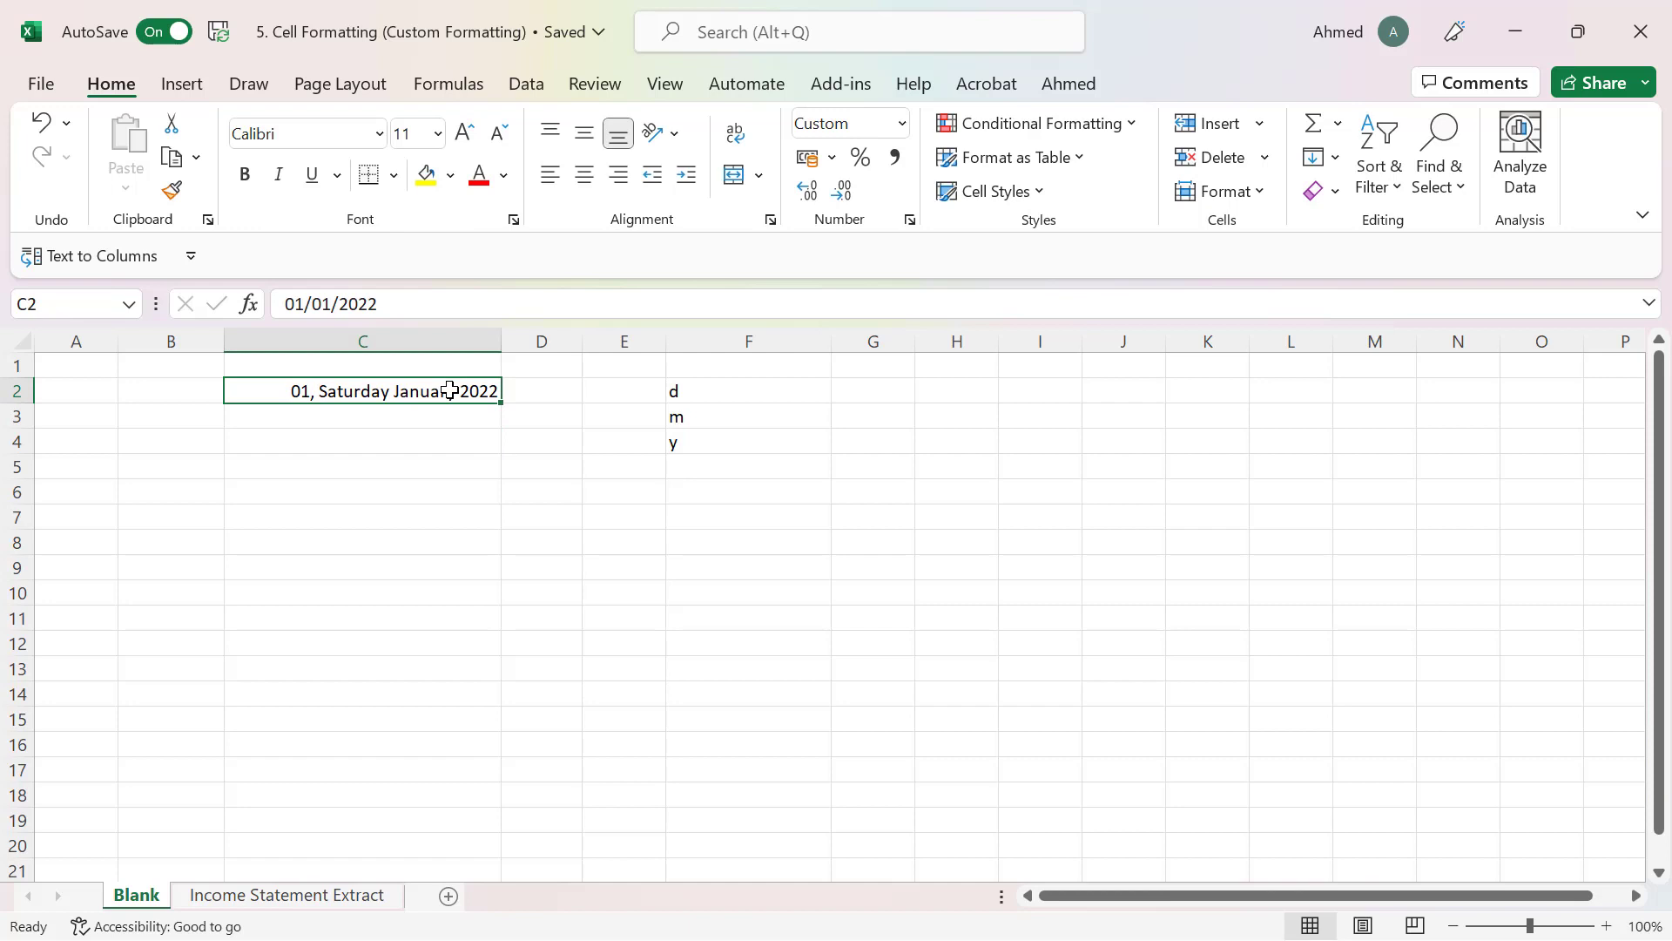
{"action": "key", "text": "ctrl+1"}
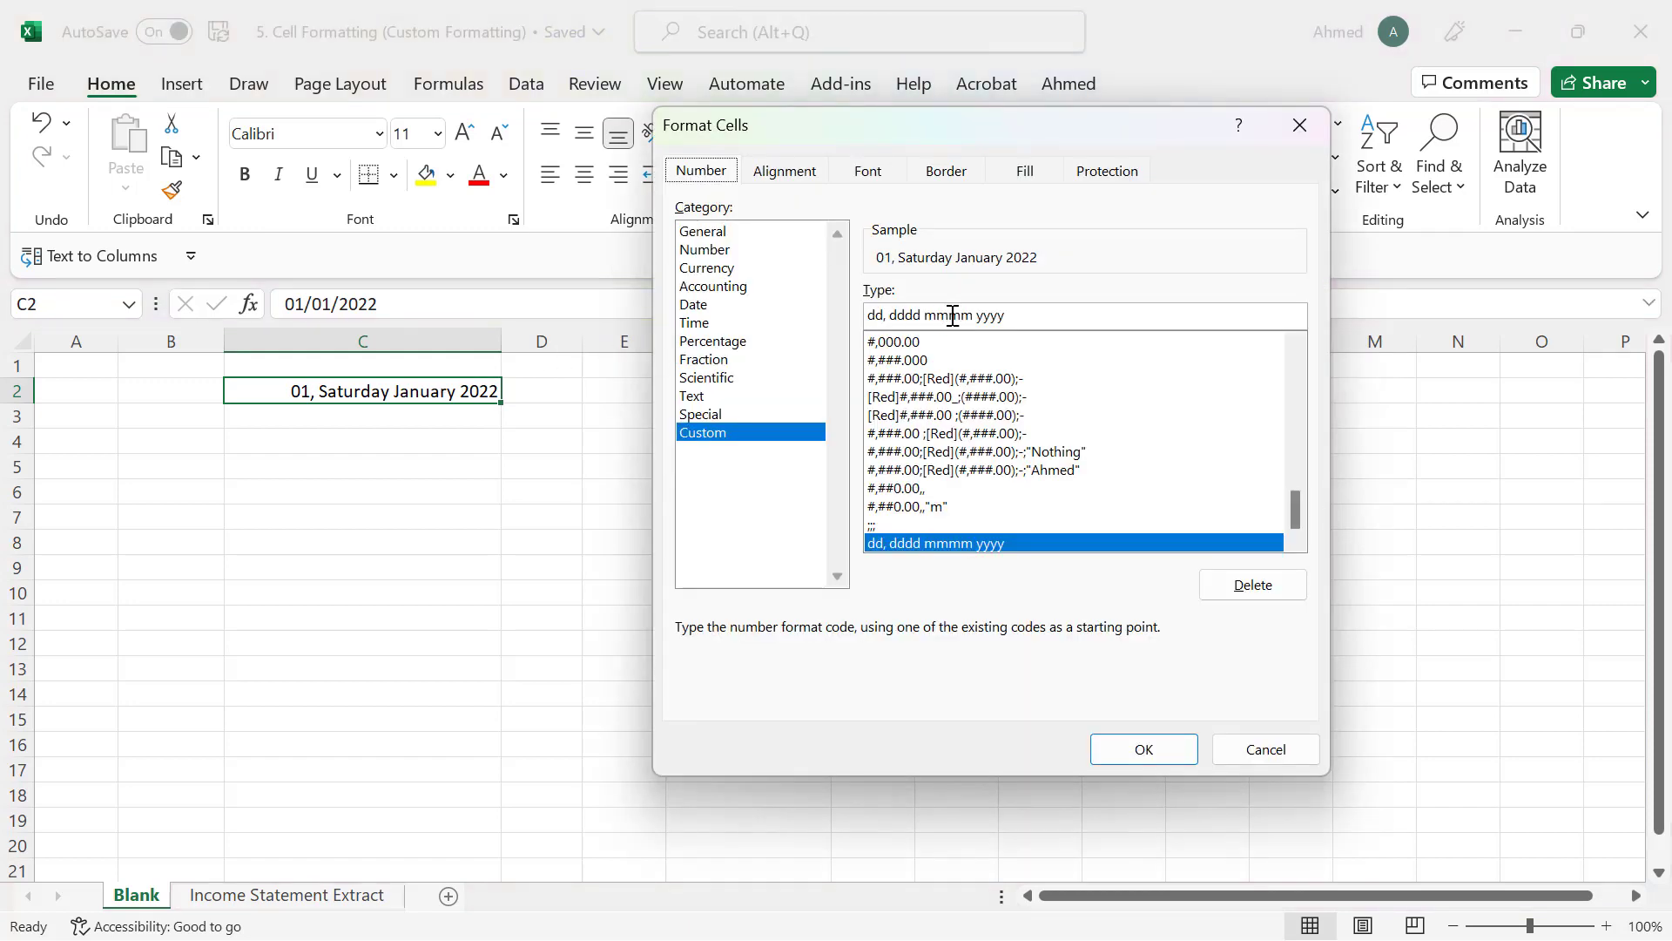
{"action": "left_click", "coordinate": [1033, 324]}
{"action": "left_click_drag", "start_coordinate": [1045, 321], "coordinate": [868, 316]}
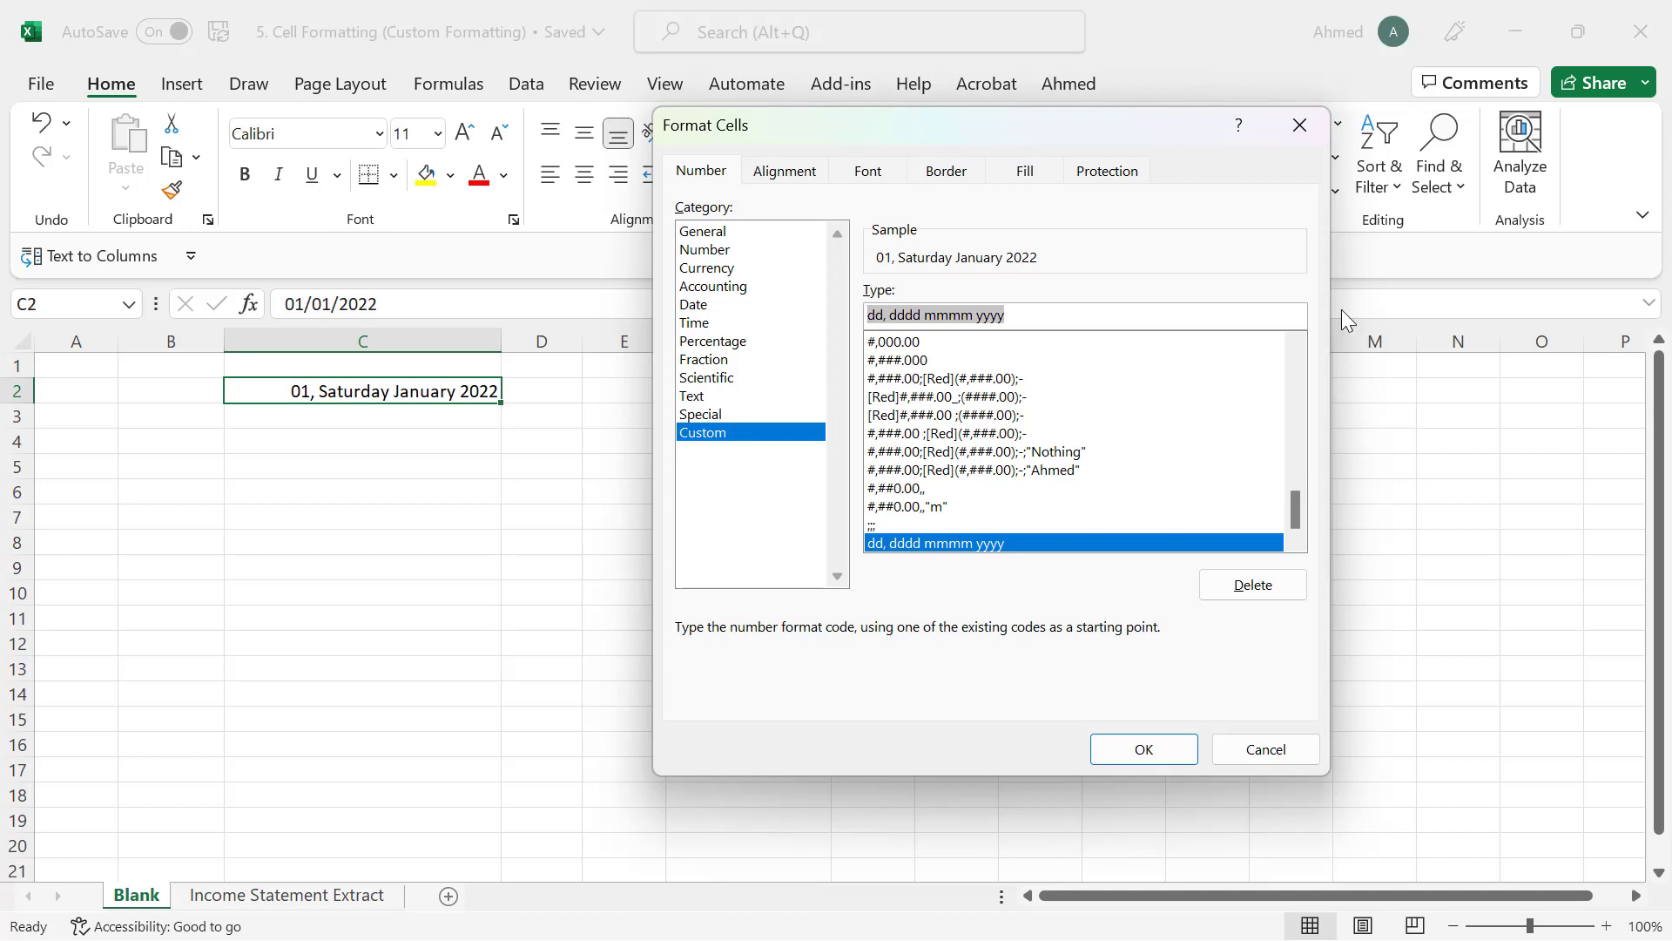
{"action": "type", "text": "mmmm"}
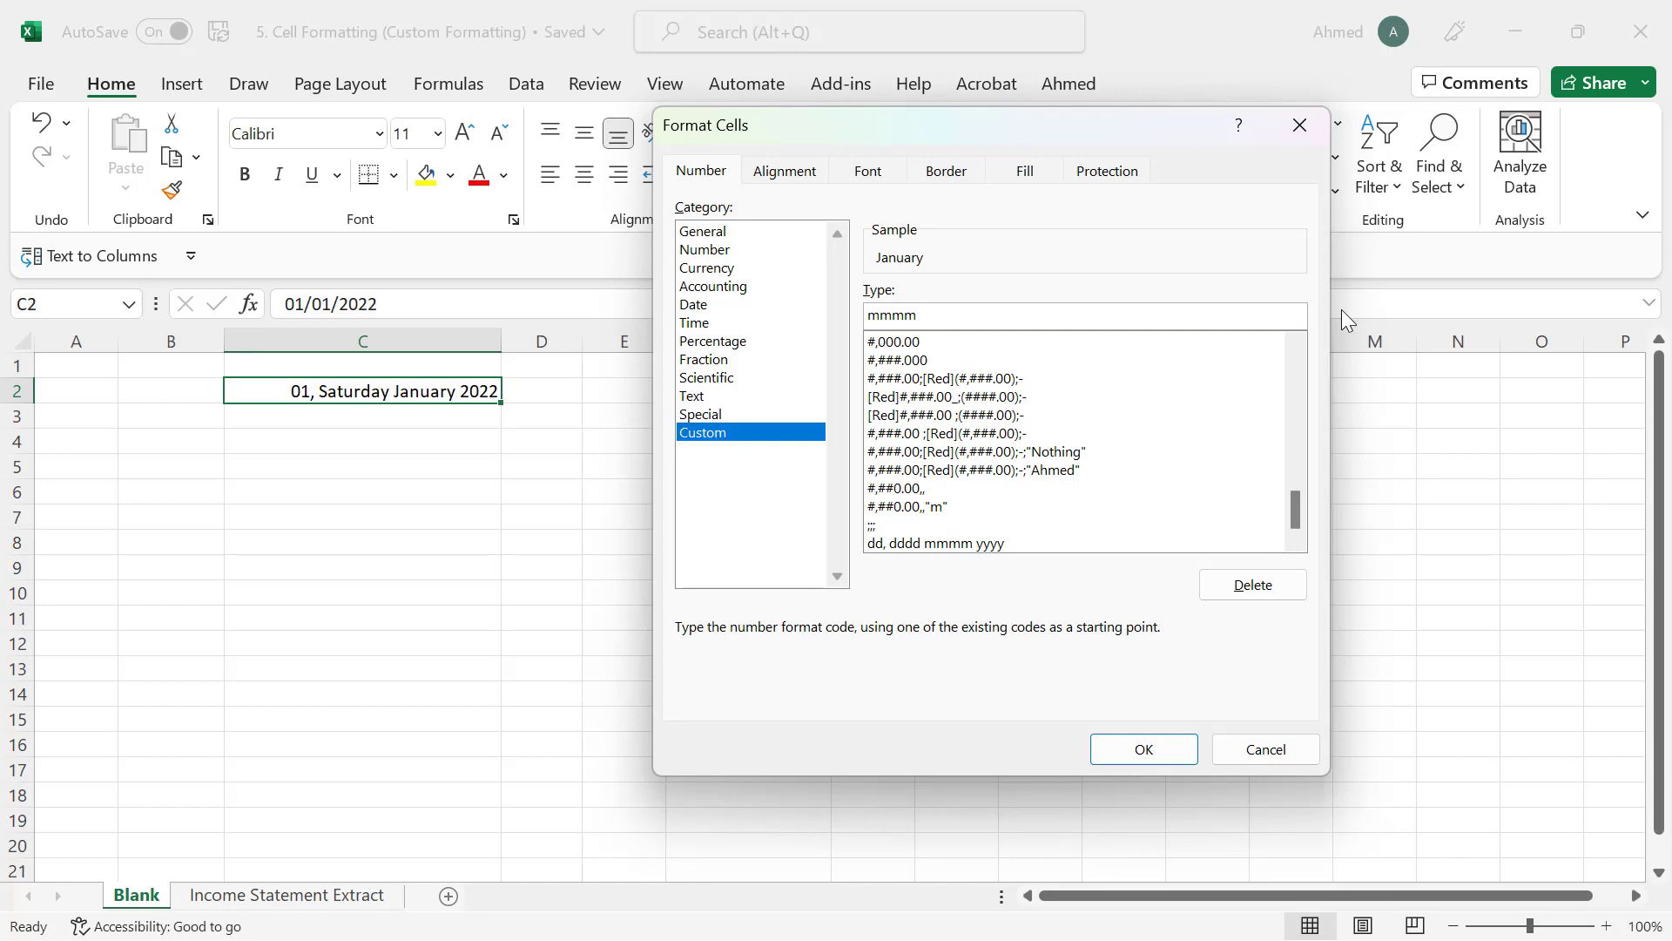
{"action": "type", "text": "dd, dddd yyyy"}
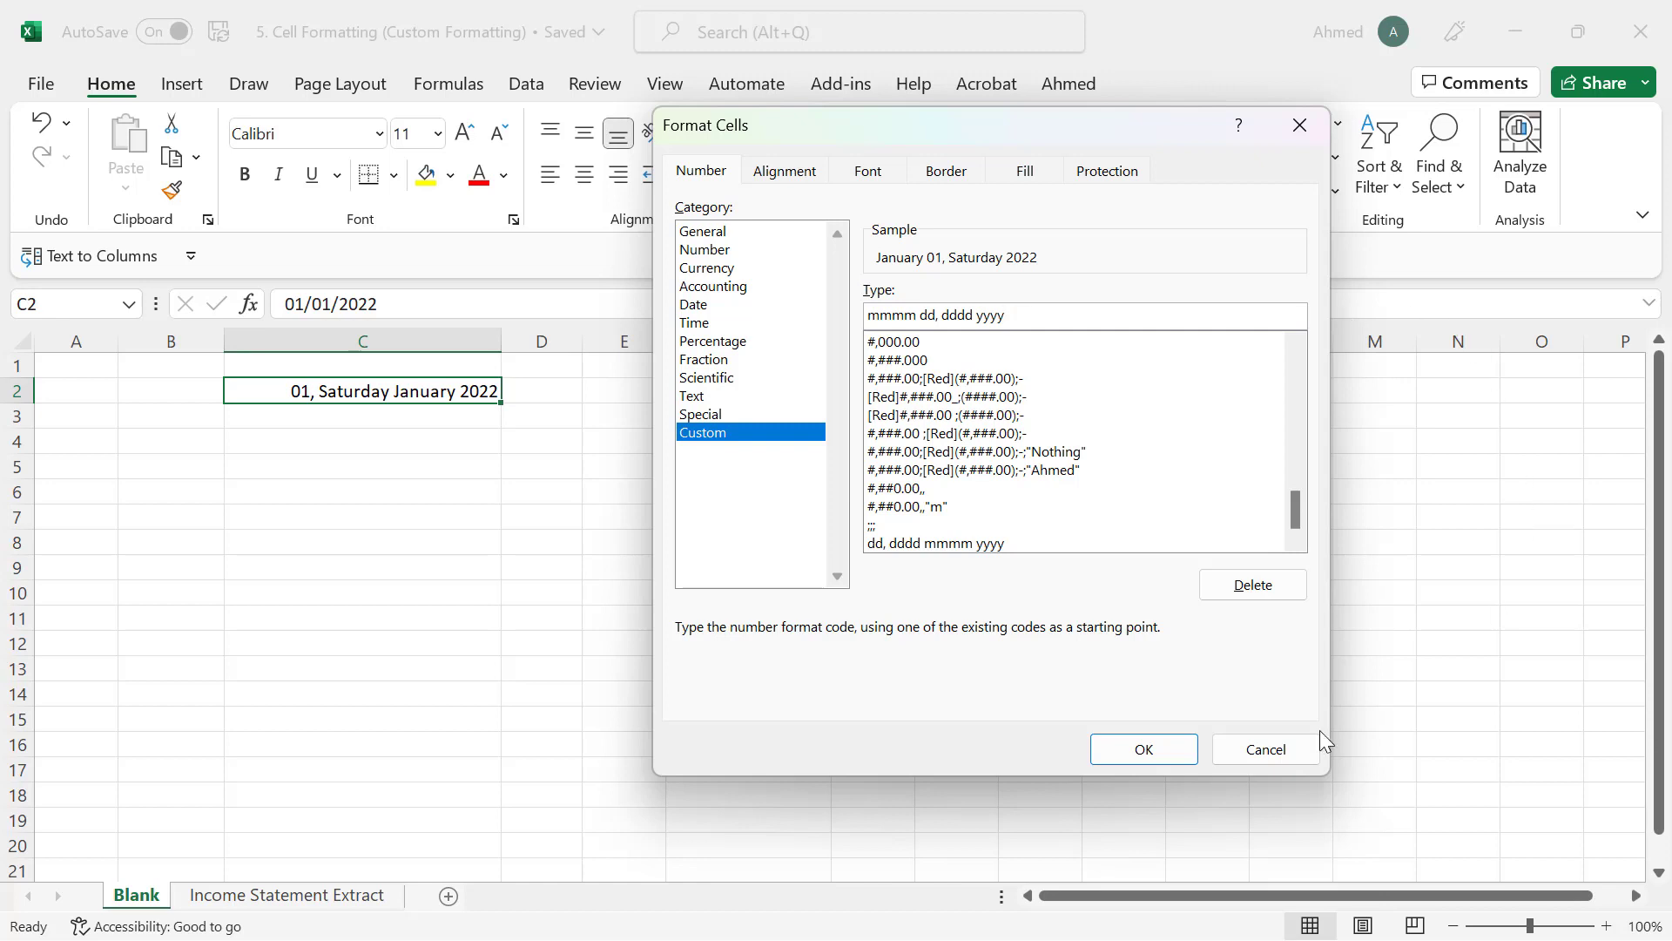
{"action": "left_click", "coordinate": [1123, 764]}
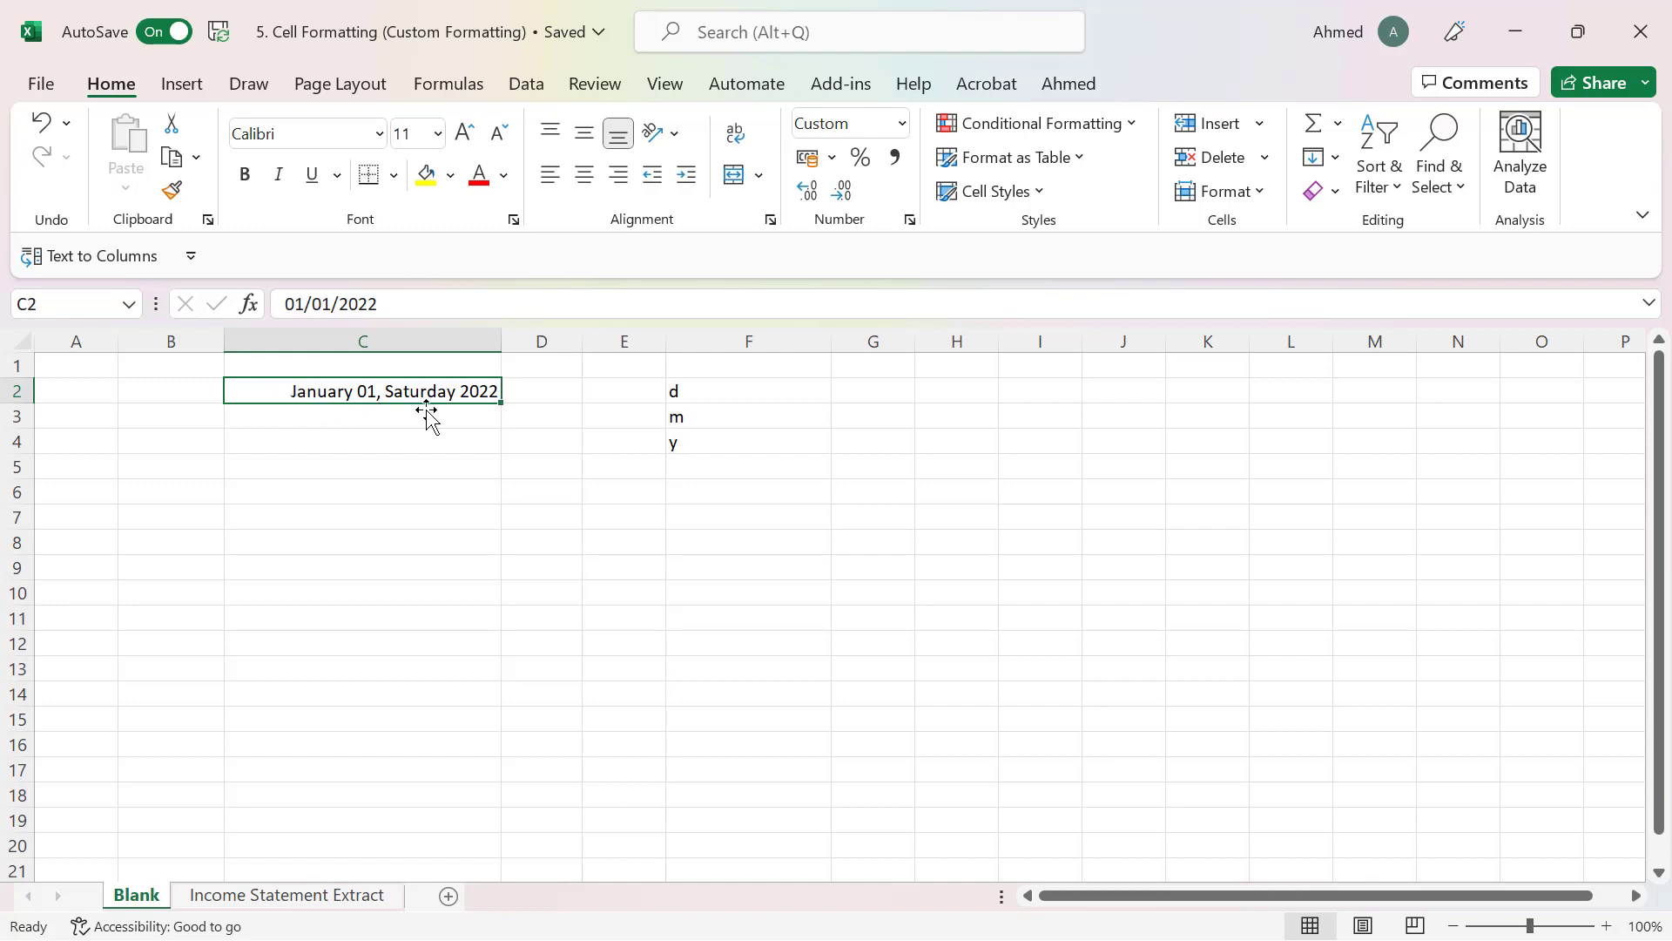
Change the custom date format of cell C2 to "dd-ddd-mmm-yyyy"
{"action": "key", "text": "ctrl+1"}
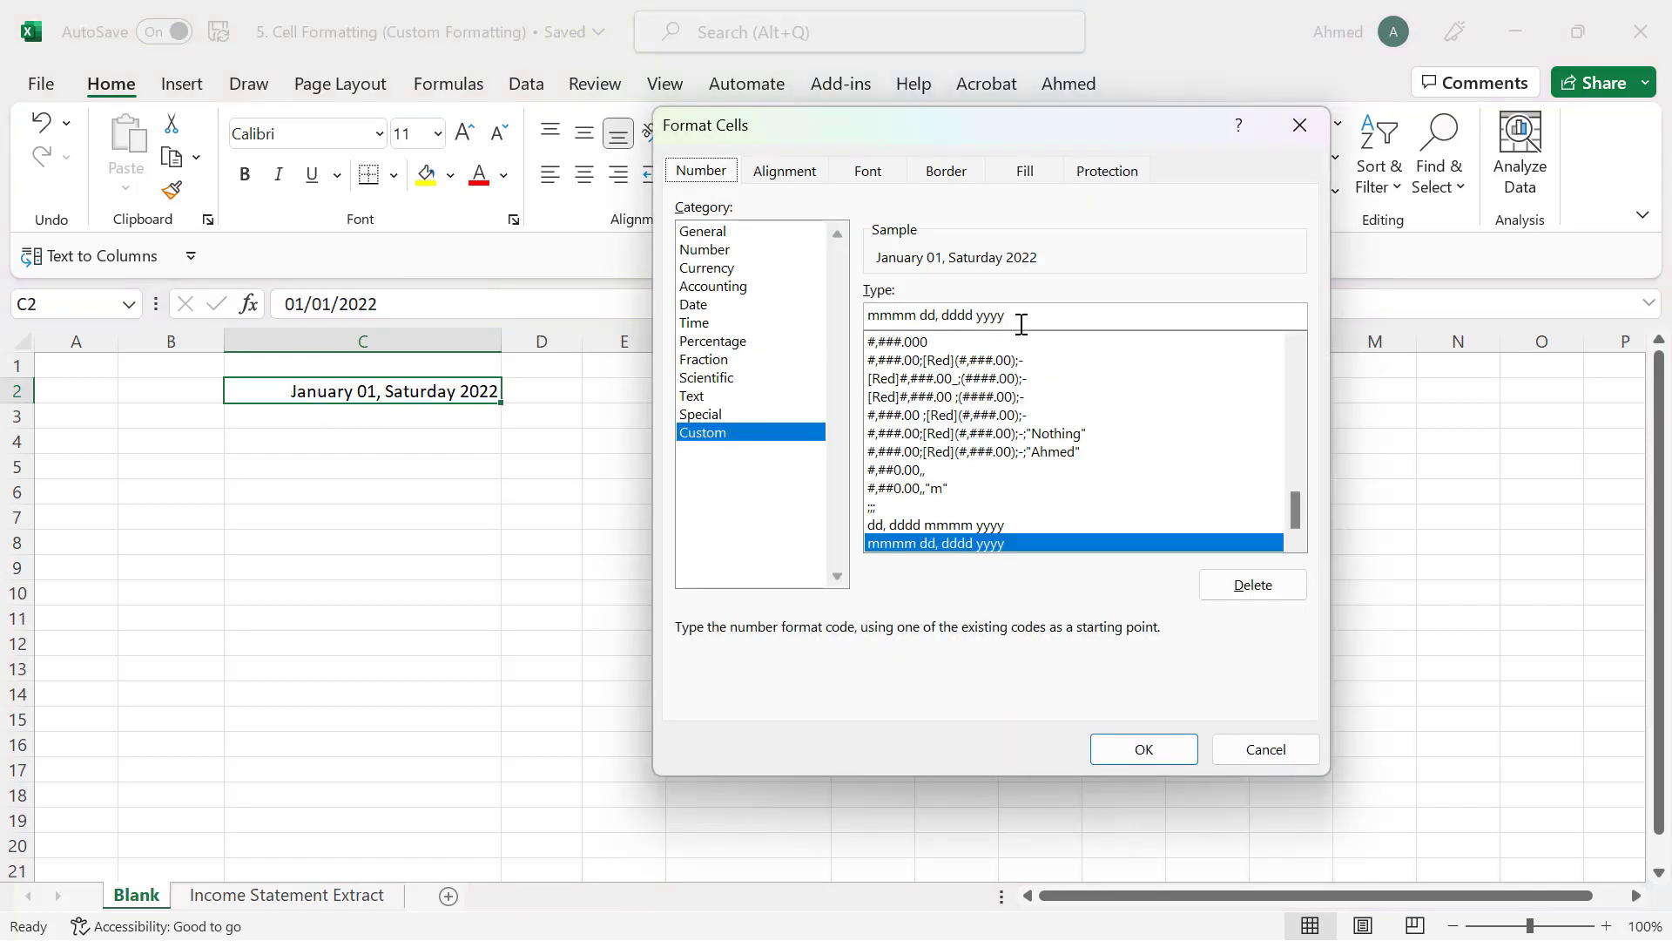
{"action": "left_click", "coordinate": [886, 302]}
{"action": "type", "text": "d"}
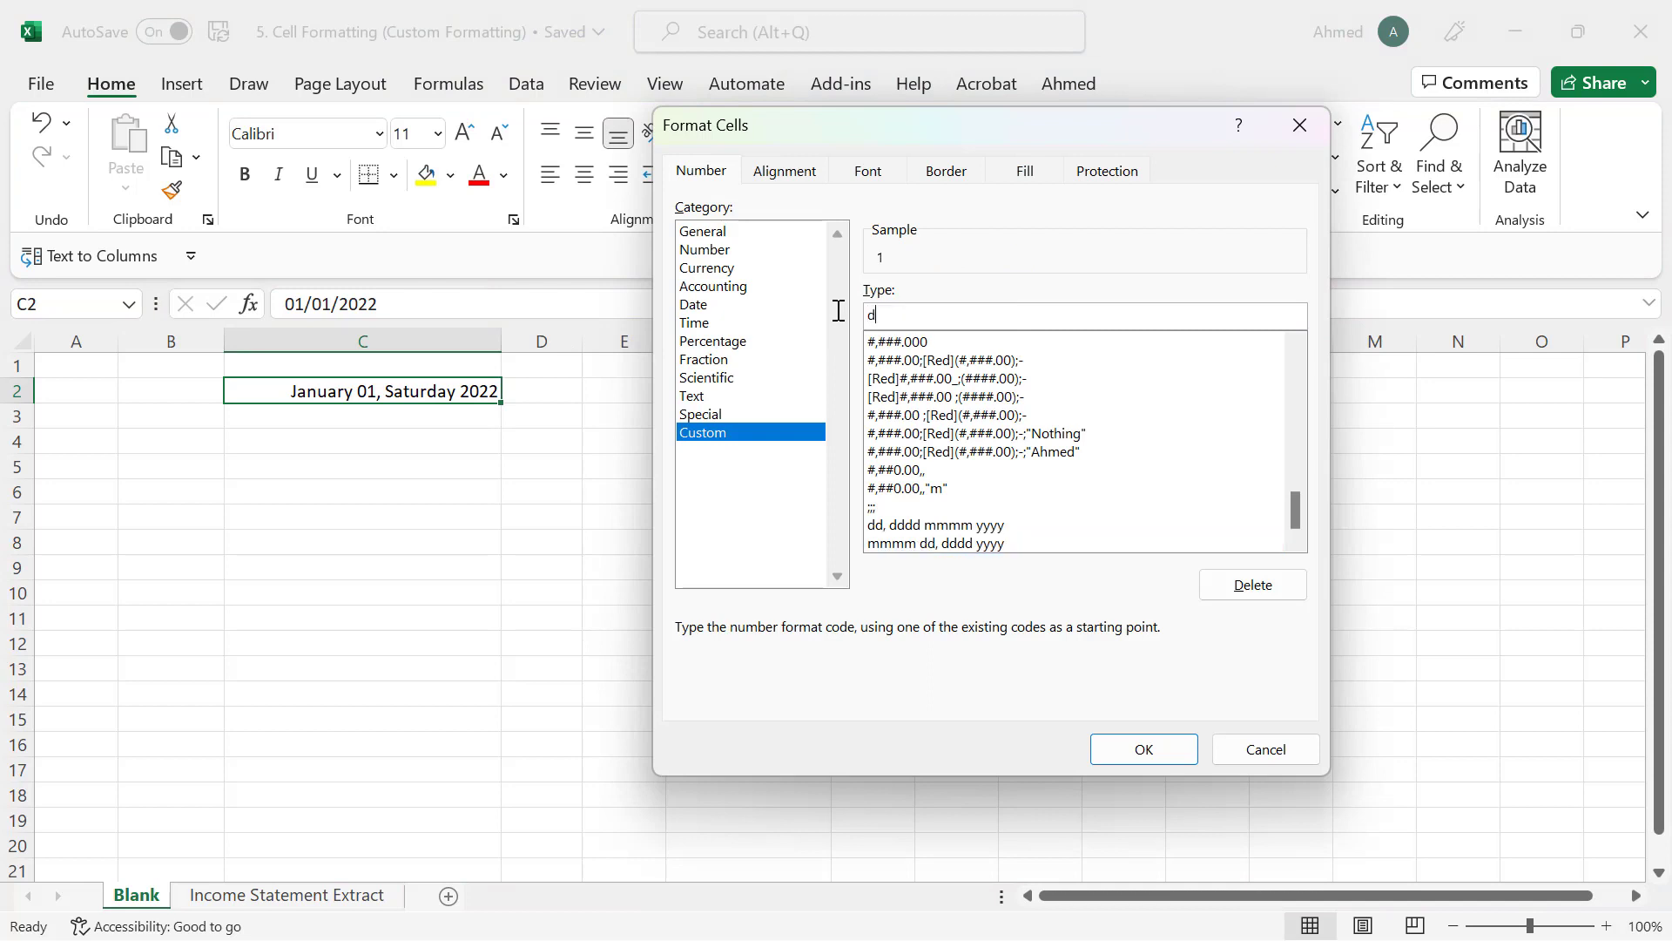
{"action": "type", "text": "d-ddd-mmm"}
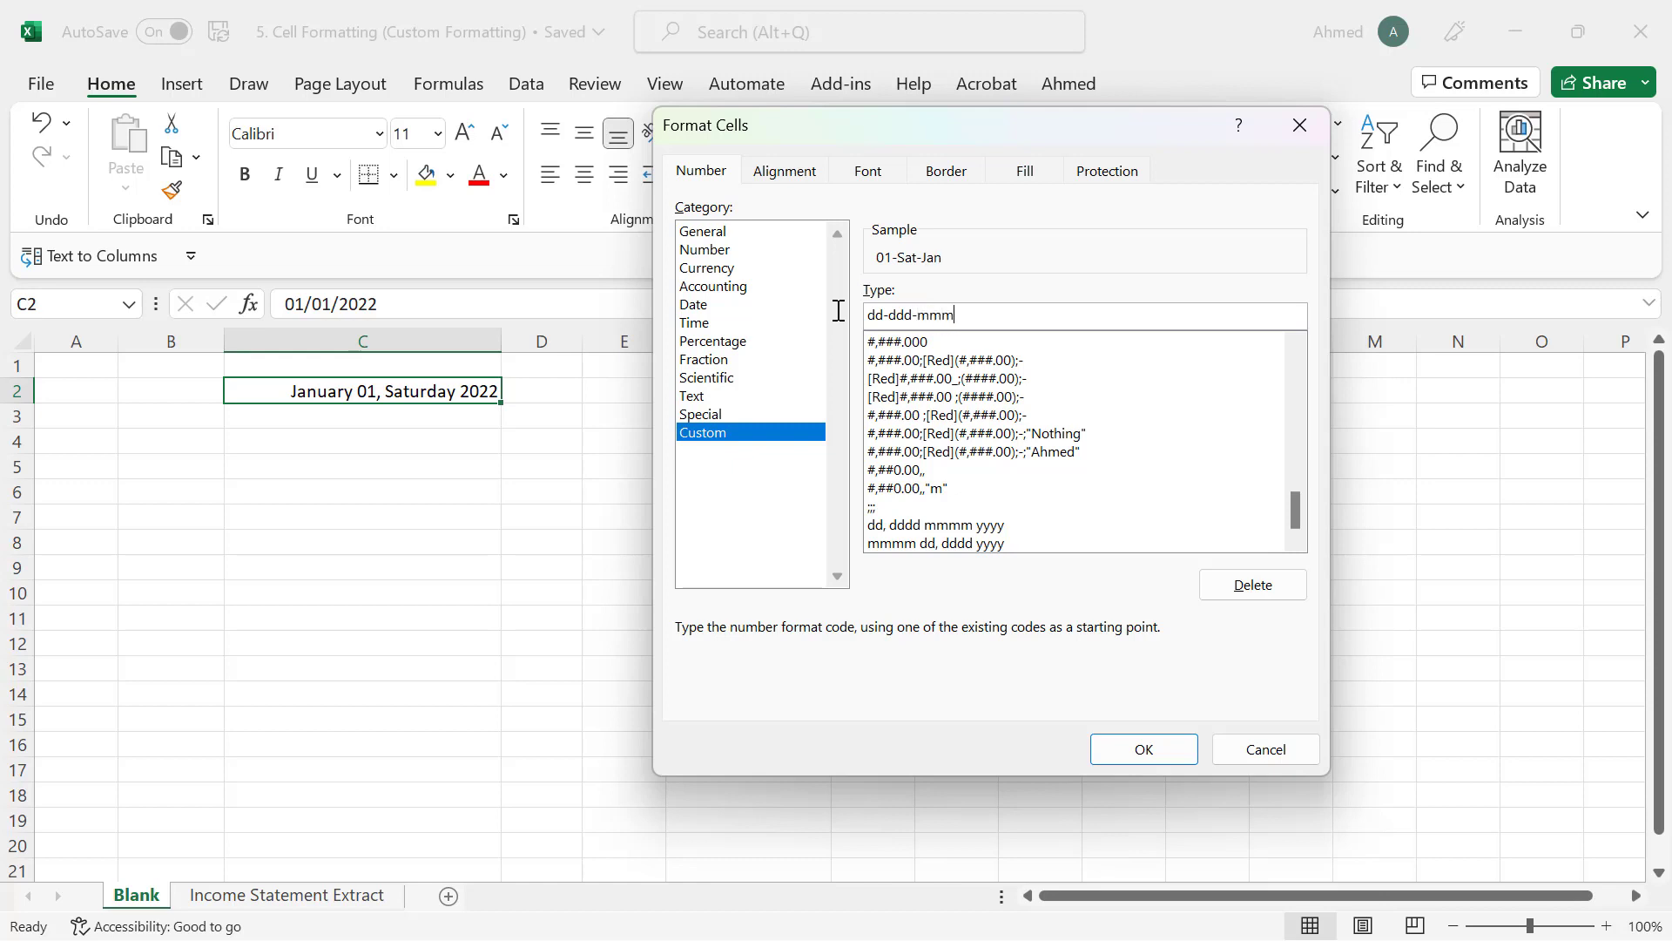
{"action": "type", "text": "-yyyy"}
{"action": "left_click", "coordinate": [1142, 750]}
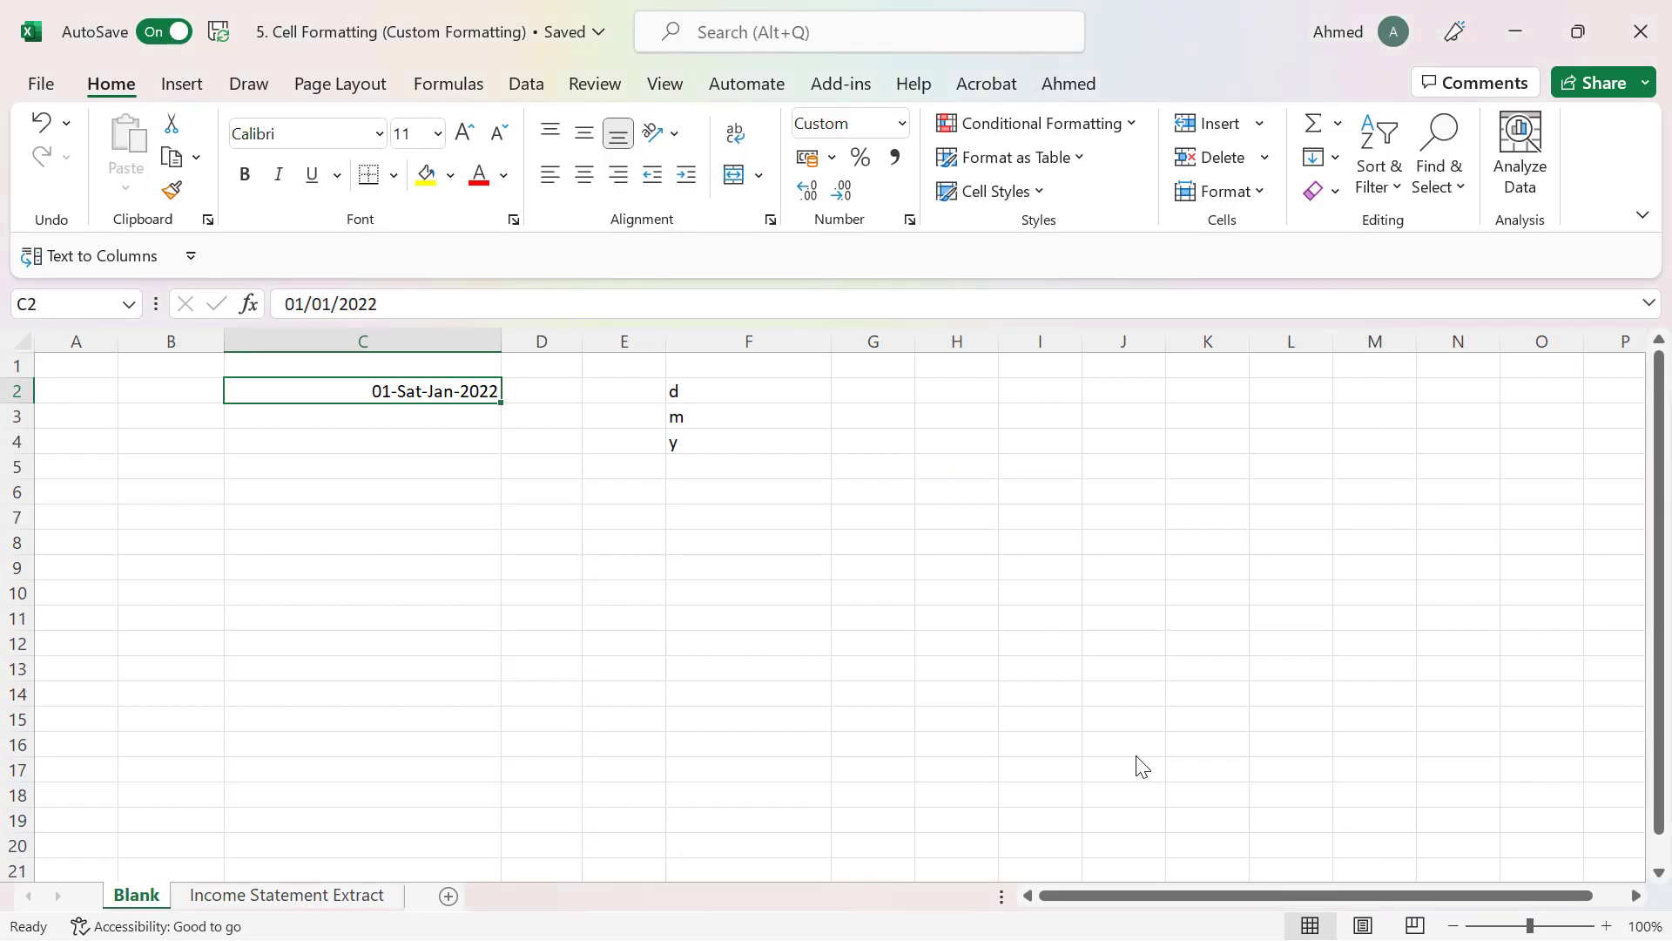